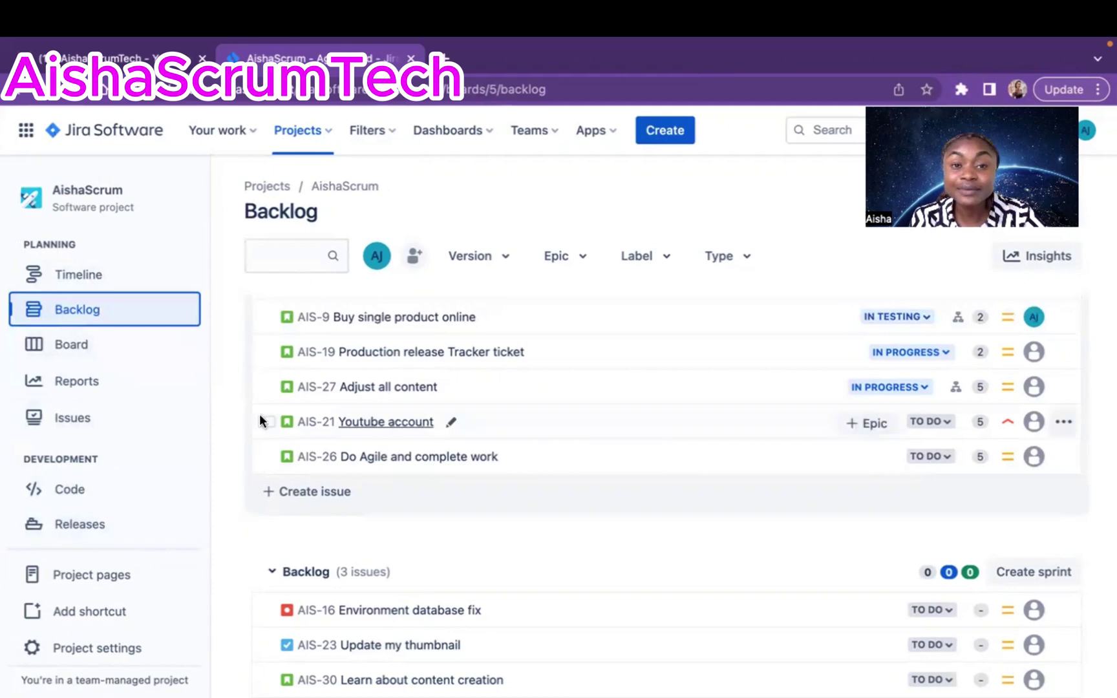
Switch from the AishaScrum Backlog to the project's Issues list in the sidebar
{"action": "left_click", "coordinate": [89, 420]}
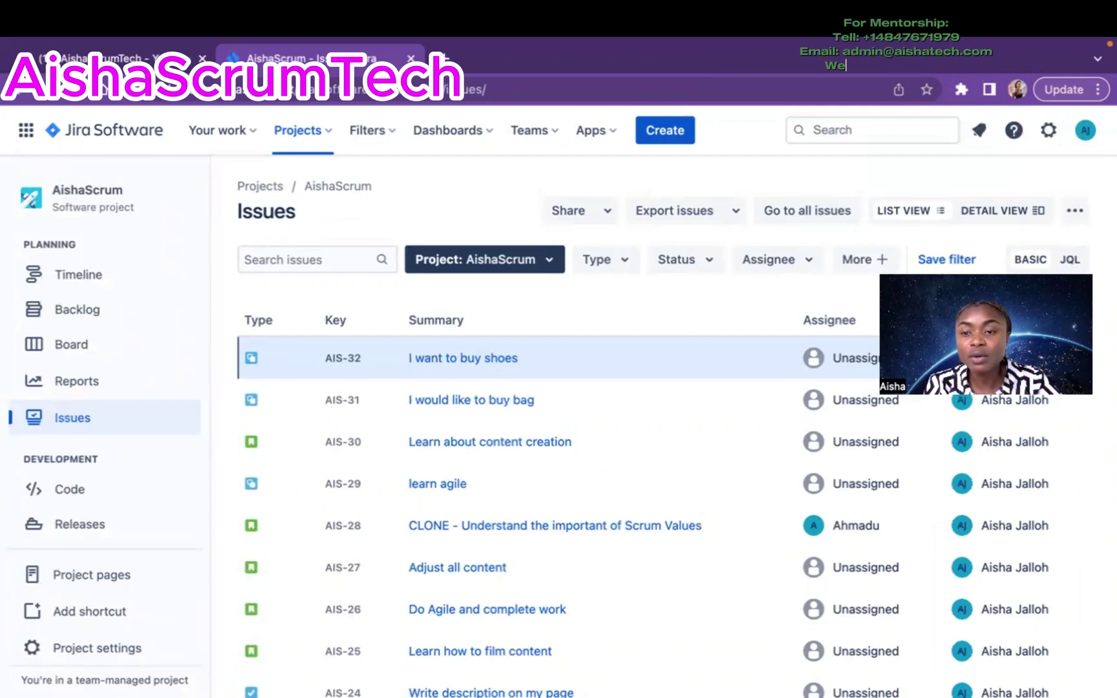
Start a bulk change of all 32 AishaScrum issues from the ••• menu
{"action": "left_click", "coordinate": [1074, 212]}
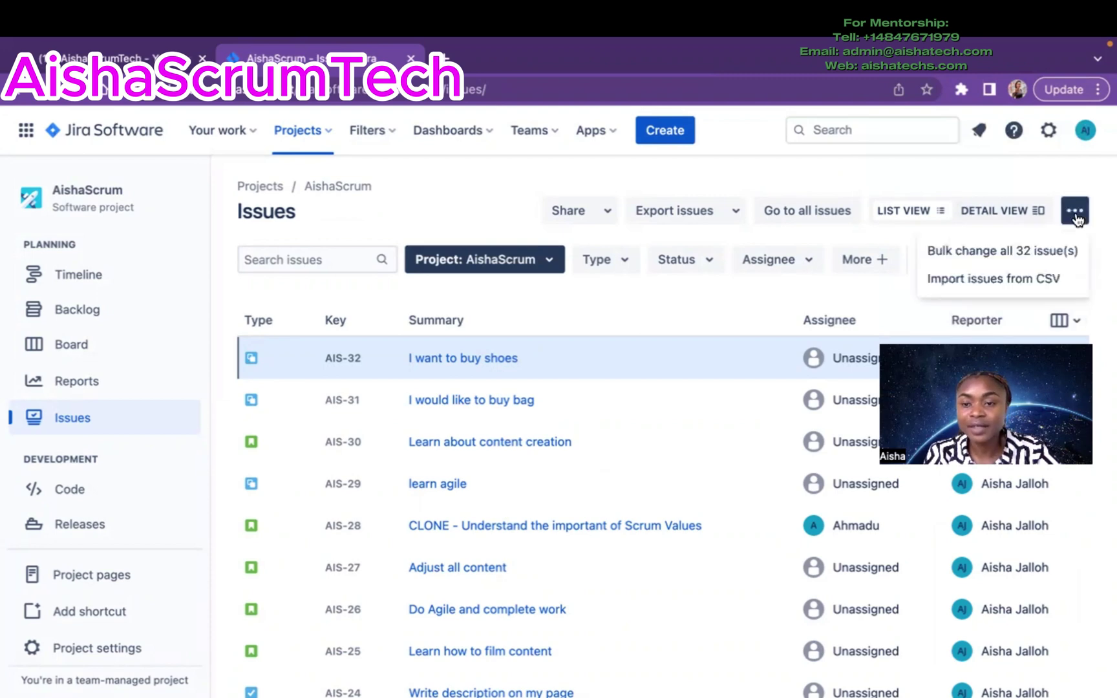
{"action": "left_click", "coordinate": [973, 251]}
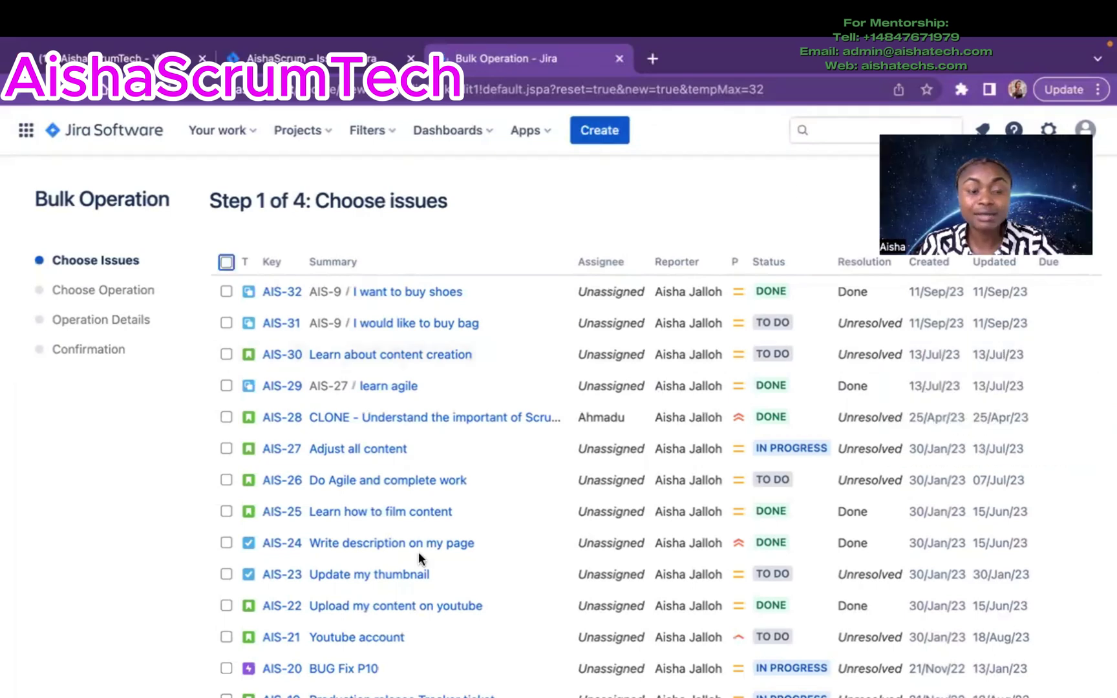
Select all issues with the header checkbox, review the list, then clear every selection
{"action": "scroll", "coordinate": [322, 568], "scroll_direction": "down", "scroll_amount": 8}
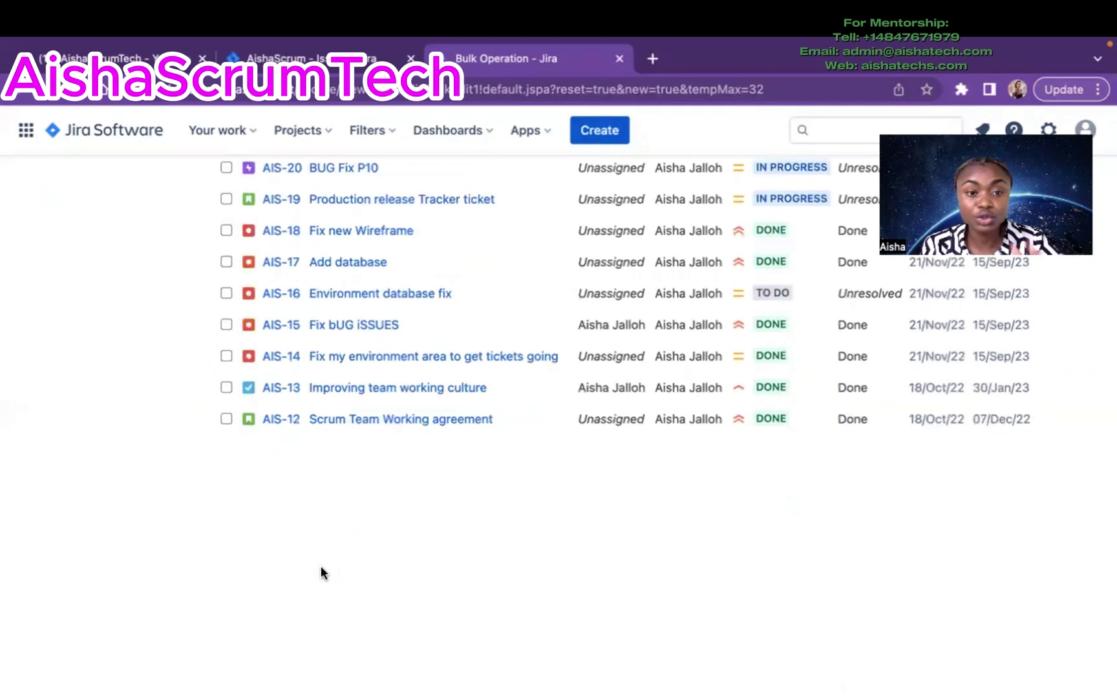
{"action": "scroll", "coordinate": [320, 568], "scroll_direction": "up", "scroll_amount": 10}
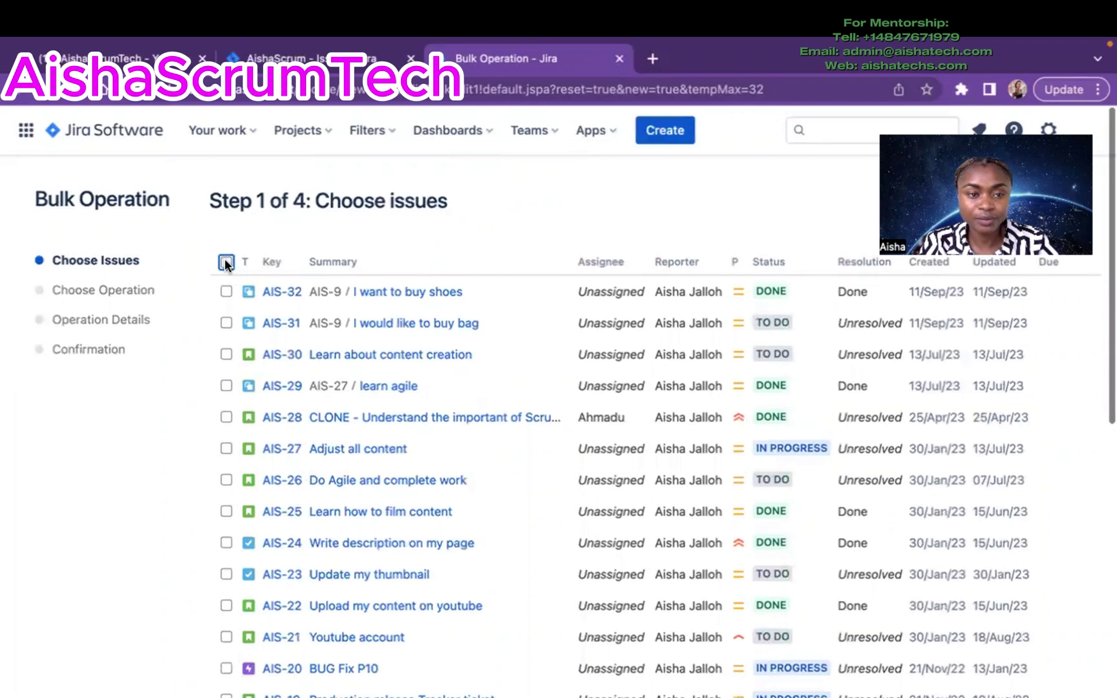
{"action": "left_click", "coordinate": [225, 262]}
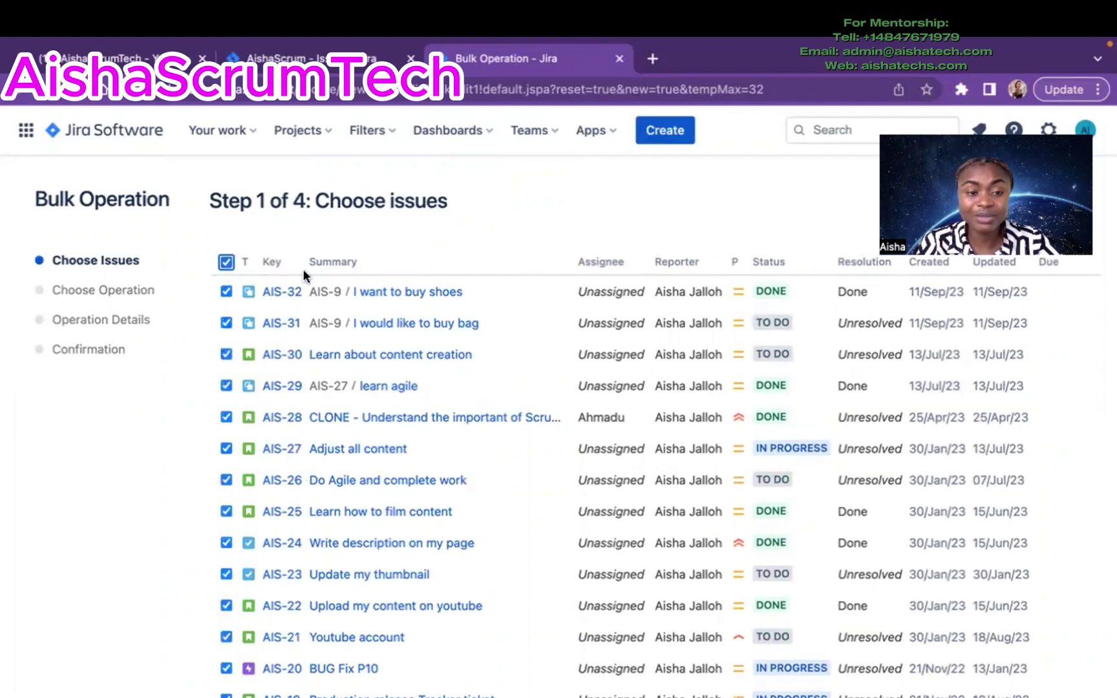
{"action": "scroll", "coordinate": [284, 524], "scroll_direction": "down", "scroll_amount": 10}
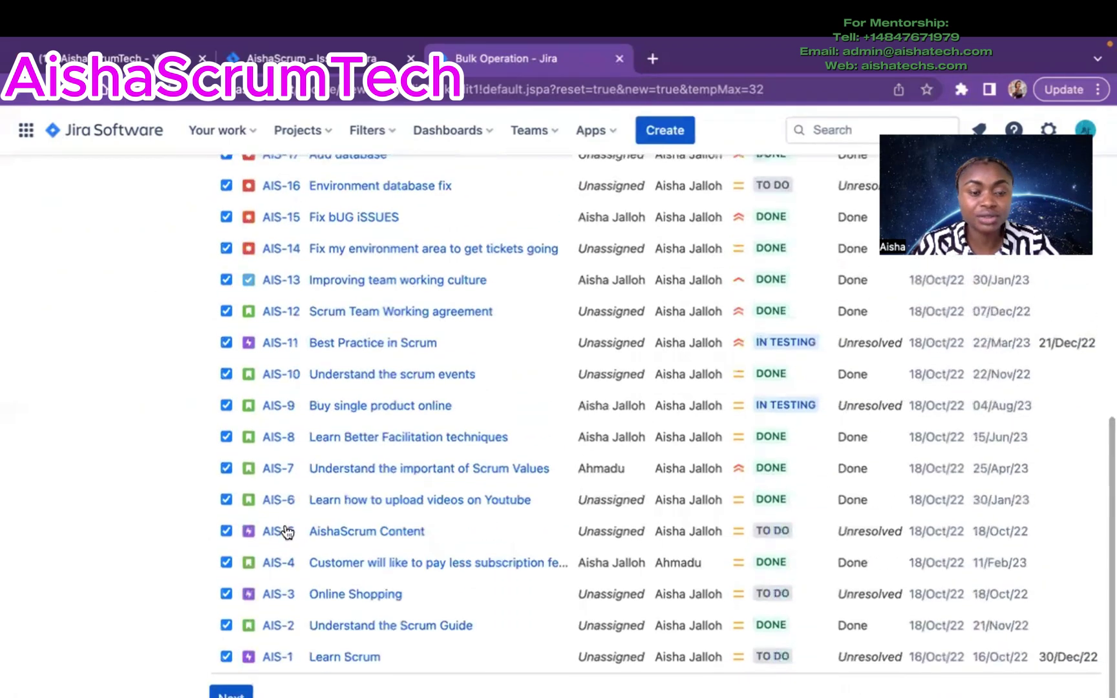
{"action": "scroll", "coordinate": [285, 531], "scroll_direction": "up", "scroll_amount": 10}
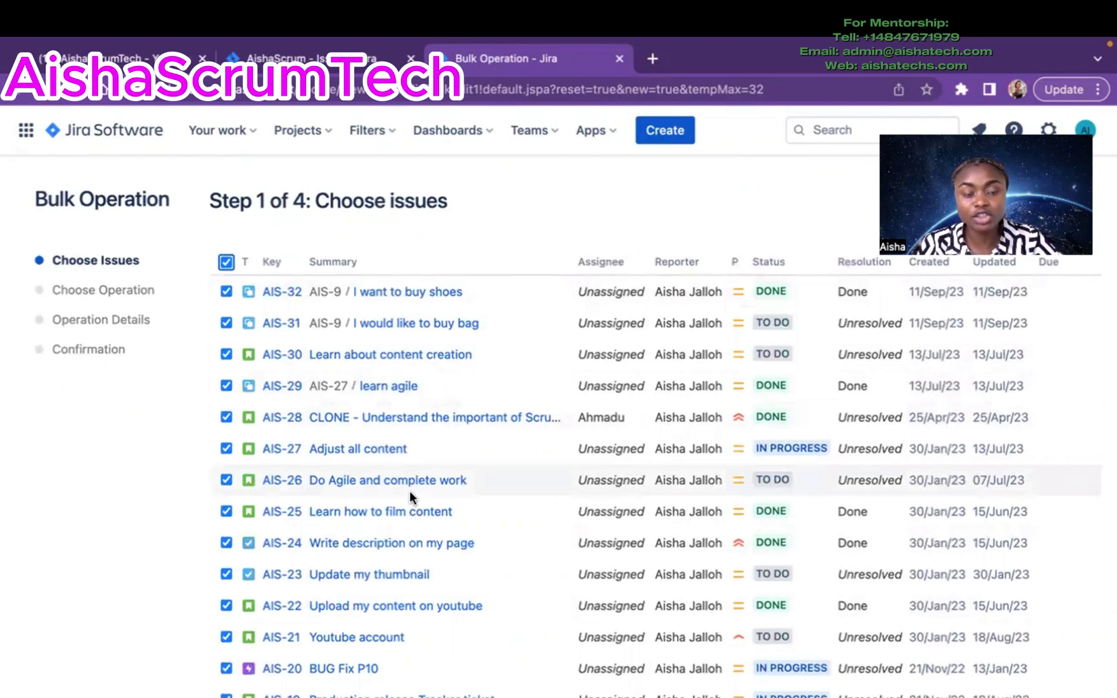
{"action": "scroll", "coordinate": [330, 585], "scroll_direction": "down", "scroll_amount": 2}
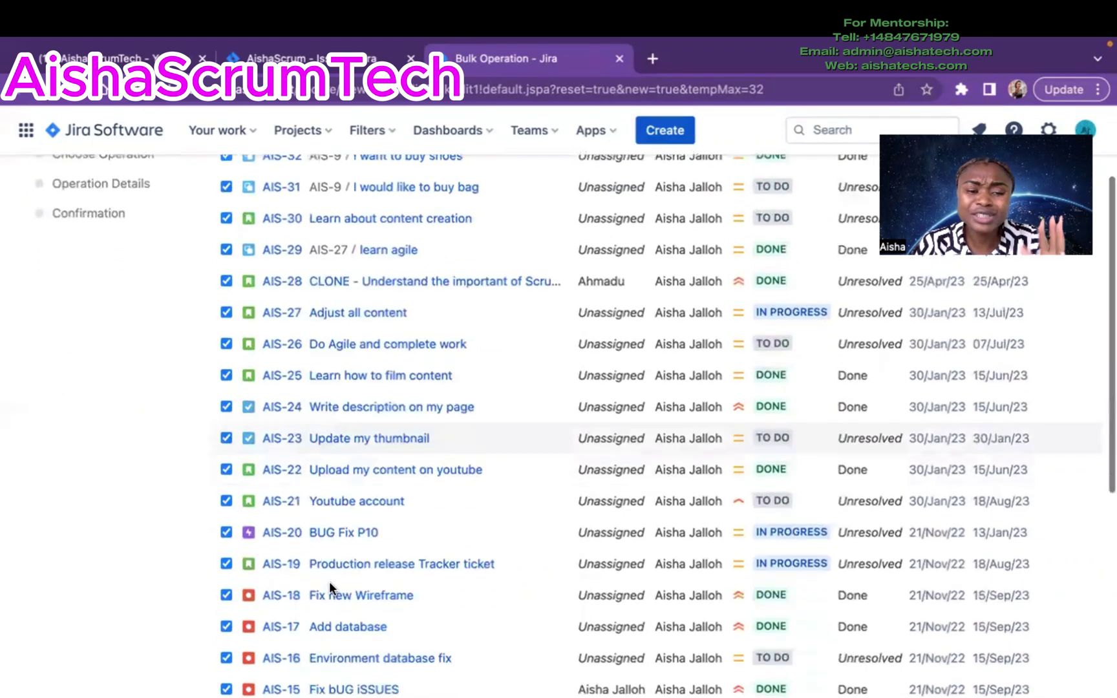
{"action": "scroll", "coordinate": [329, 581], "scroll_direction": "down", "scroll_amount": 1}
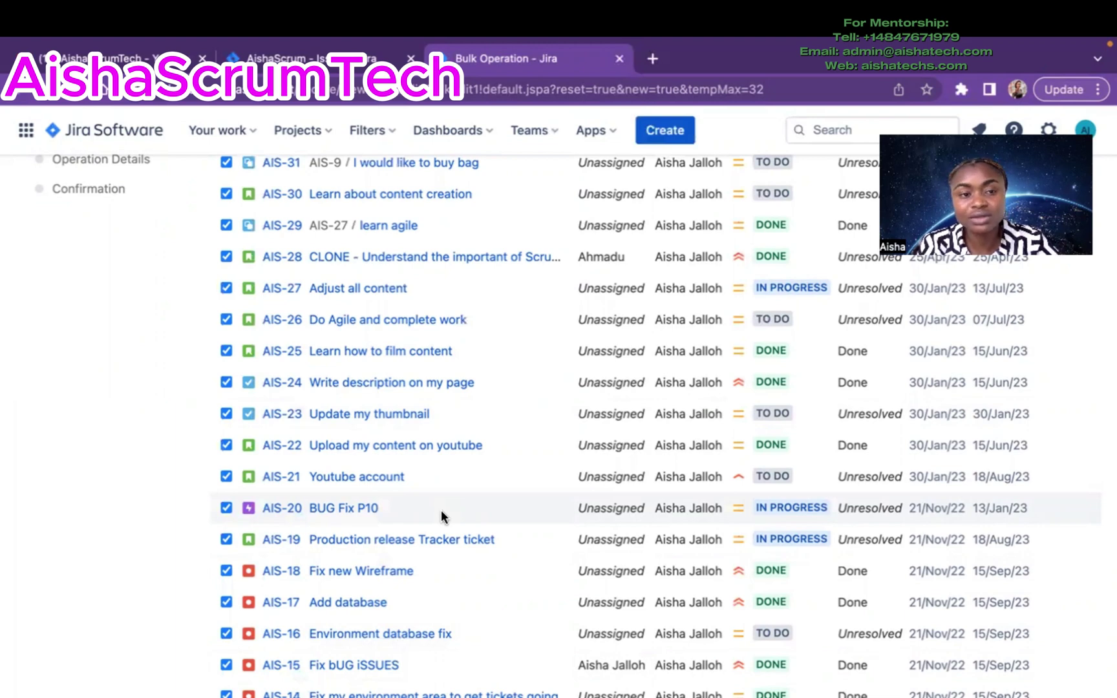
{"action": "scroll", "coordinate": [441, 510], "scroll_direction": "up", "scroll_amount": 3}
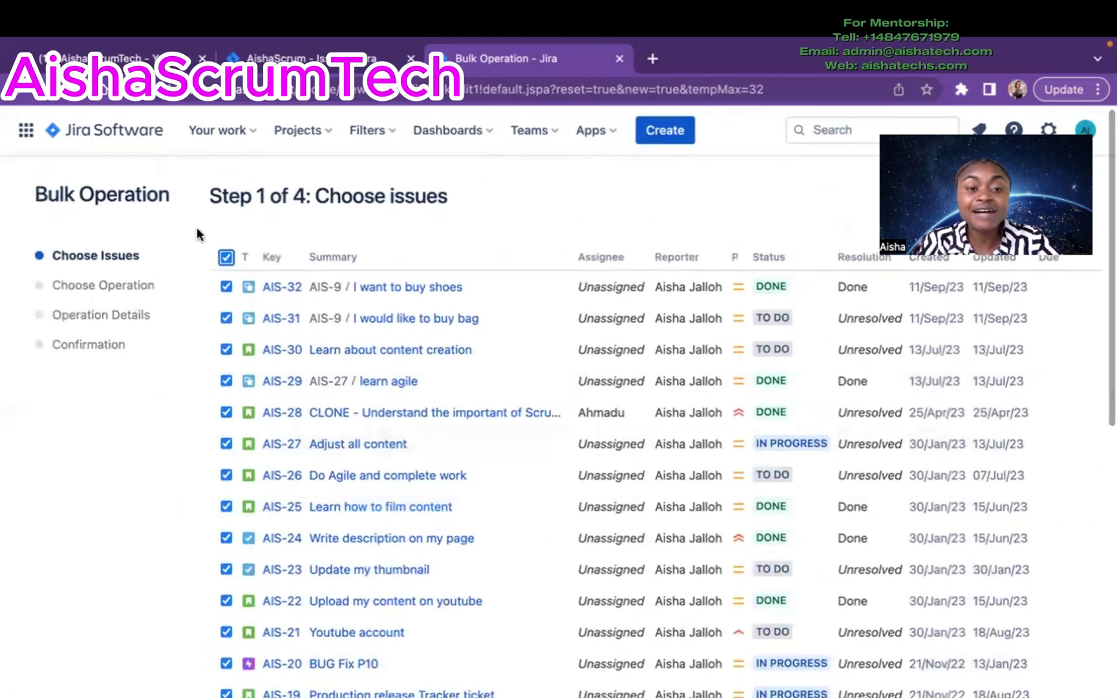
{"action": "left_click", "coordinate": [225, 258]}
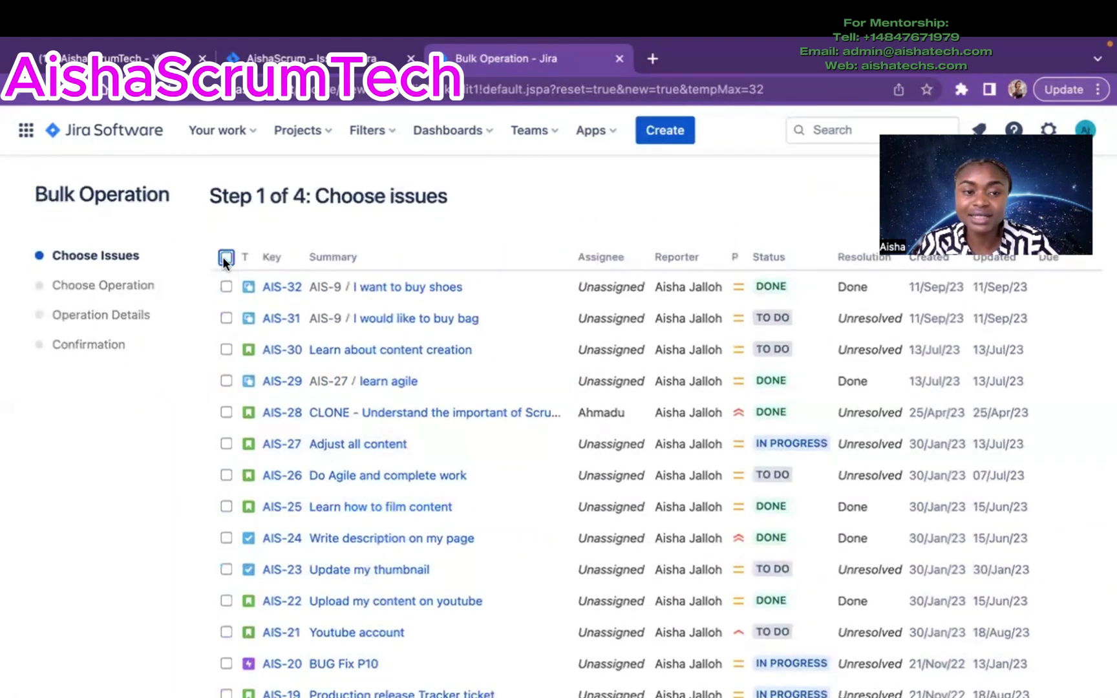
Tick the Bug issues AIS-18, AIS-17, AIS-16 and AIS-15 for the bulk change
{"action": "scroll", "coordinate": [369, 430], "scroll_direction": "down", "scroll_amount": 5}
{"action": "scroll", "coordinate": [372, 438], "scroll_direction": "down", "scroll_amount": 1}
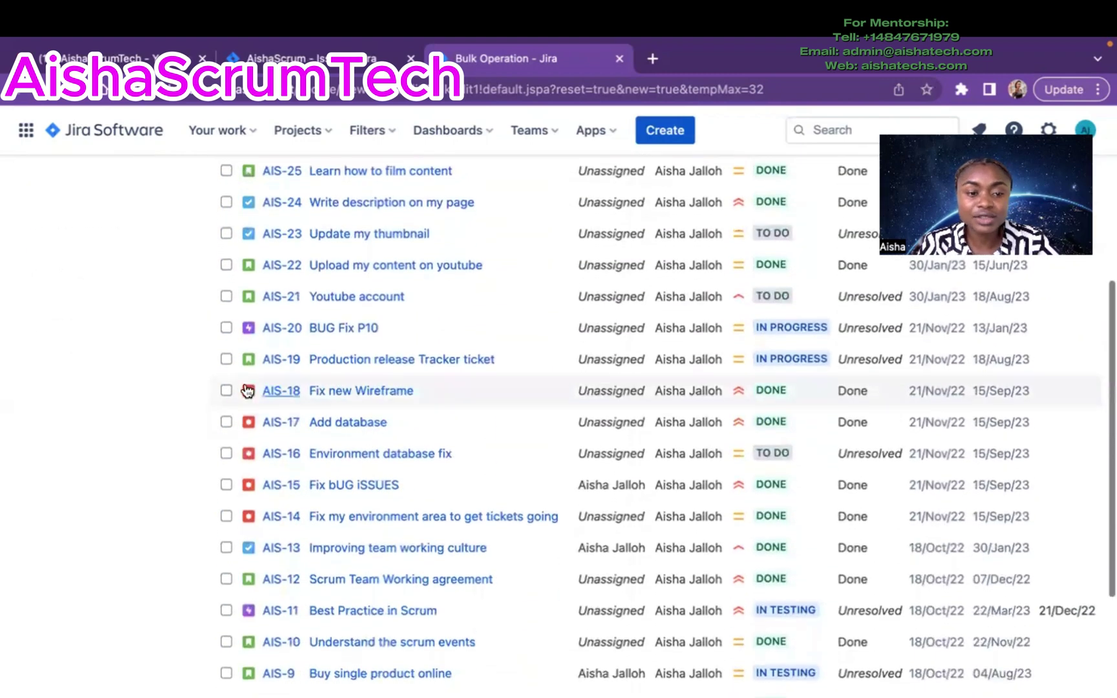
{"action": "left_click", "coordinate": [226, 390]}
{"action": "left_click", "coordinate": [226, 424]}
{"action": "left_click", "coordinate": [224, 454]}
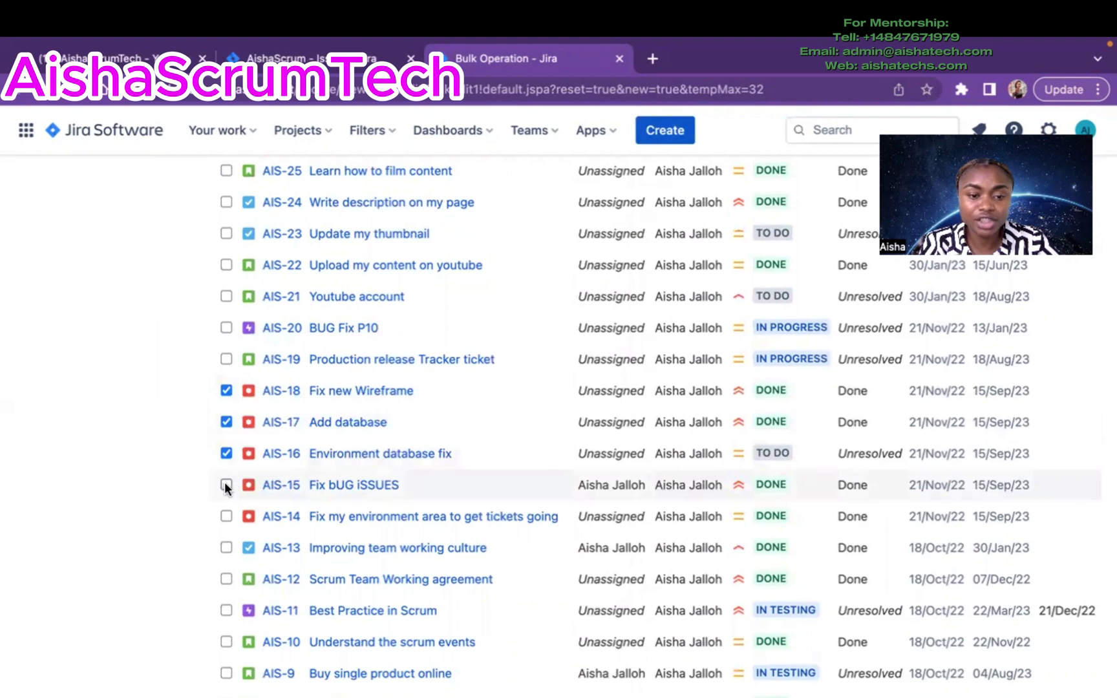
{"action": "left_click", "coordinate": [226, 484]}
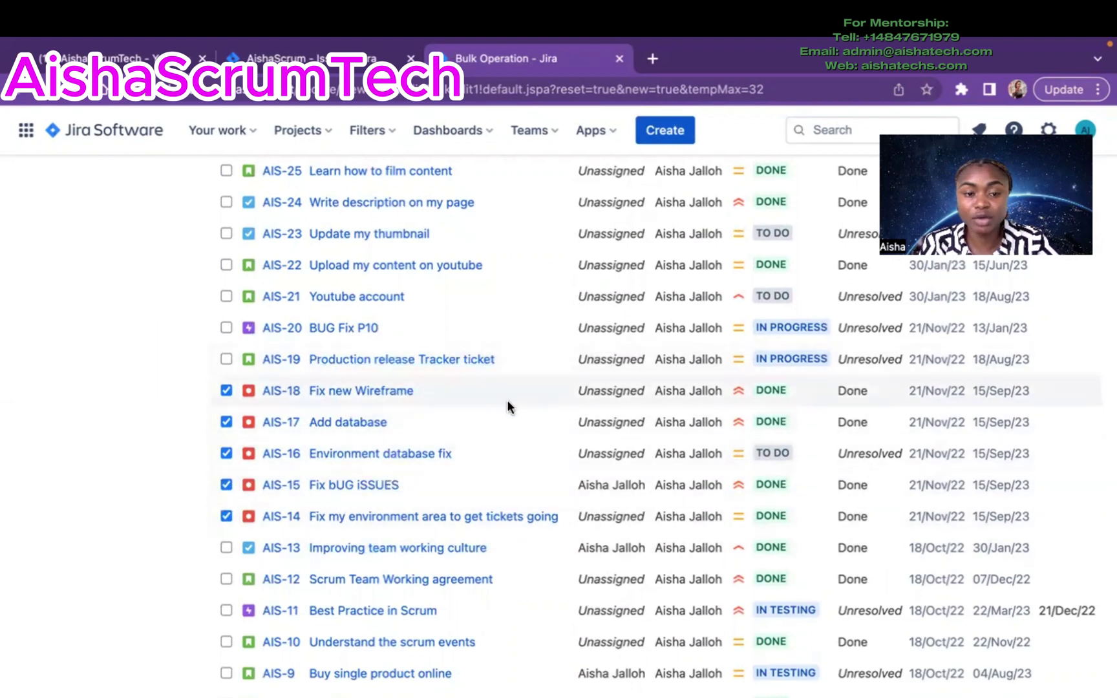
{"action": "scroll", "coordinate": [506, 406], "scroll_direction": "down", "scroll_amount": 2}
{"action": "scroll", "coordinate": [507, 405], "scroll_direction": "up", "scroll_amount": 1}
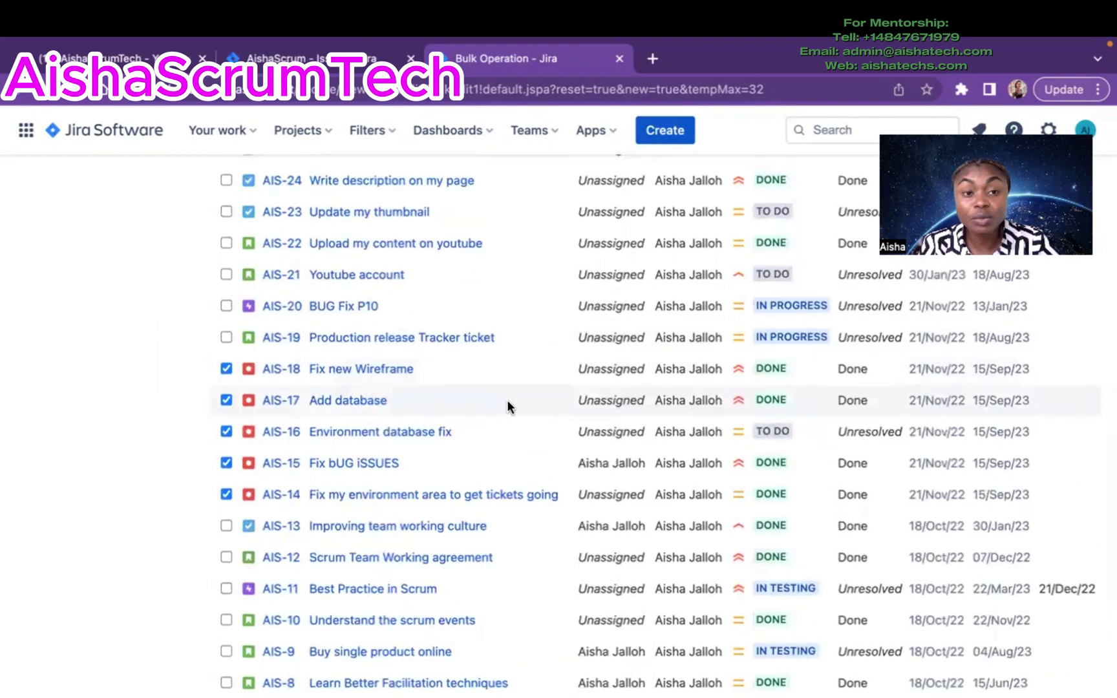
{"action": "scroll", "coordinate": [507, 399], "scroll_direction": "up", "scroll_amount": 10}
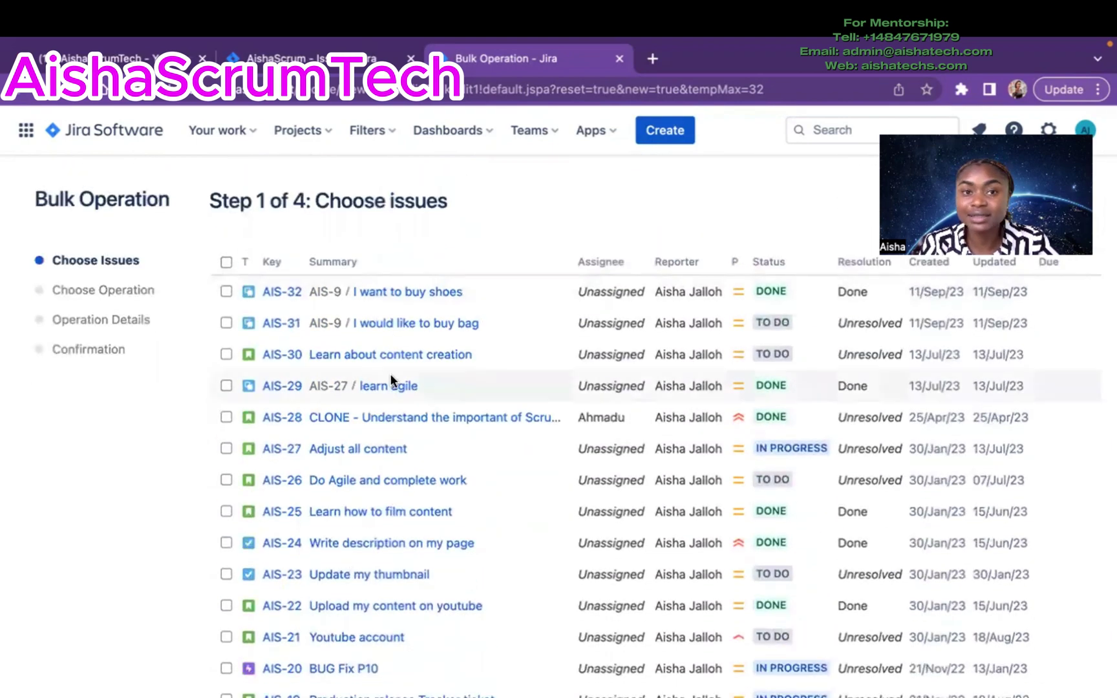
{"action": "scroll", "coordinate": [390, 375], "scroll_direction": "down", "scroll_amount": 10}
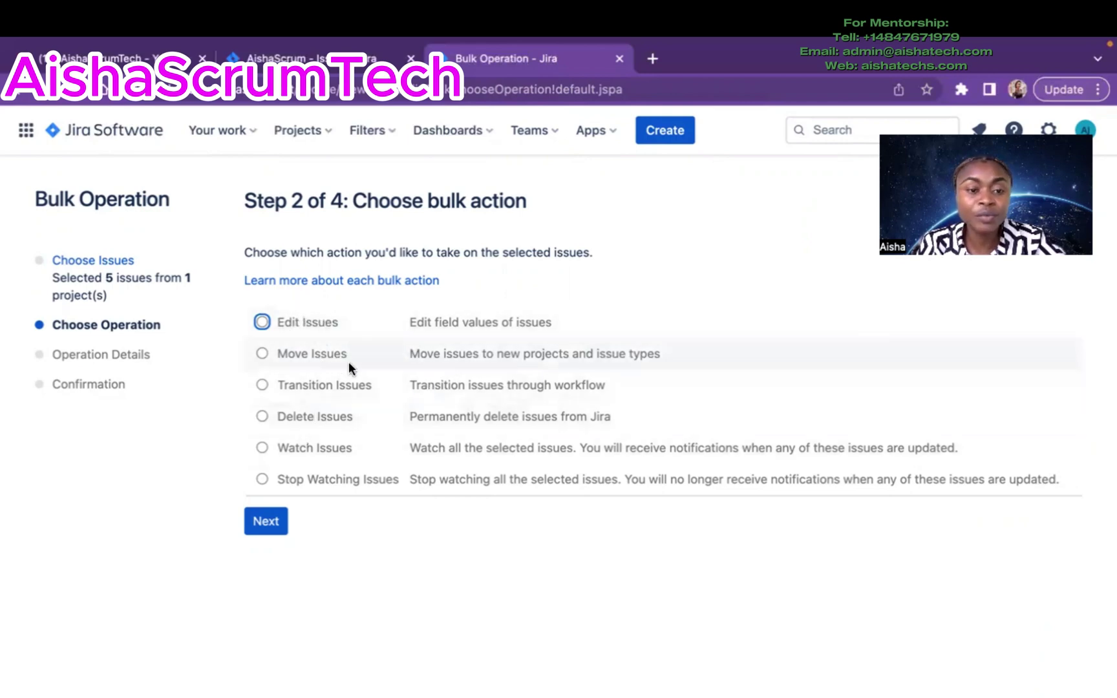
Choose Move Issues as the bulk action and continue to the destination step
{"action": "left_click", "coordinate": [261, 354]}
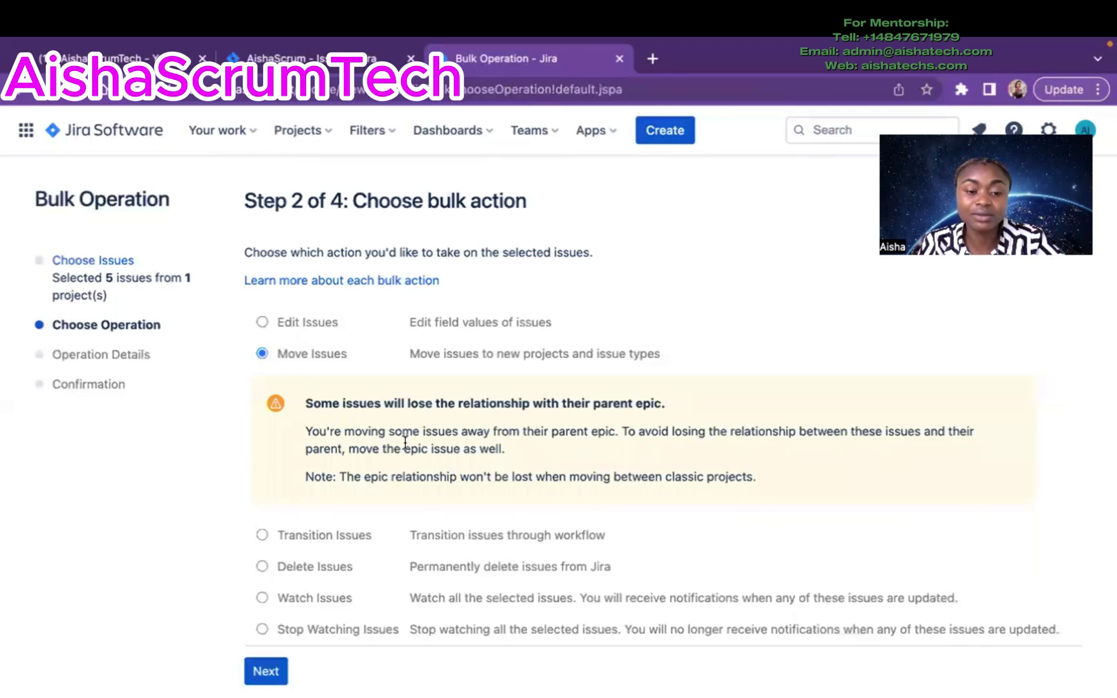
{"action": "scroll", "coordinate": [405, 442], "scroll_direction": "down", "scroll_amount": 1}
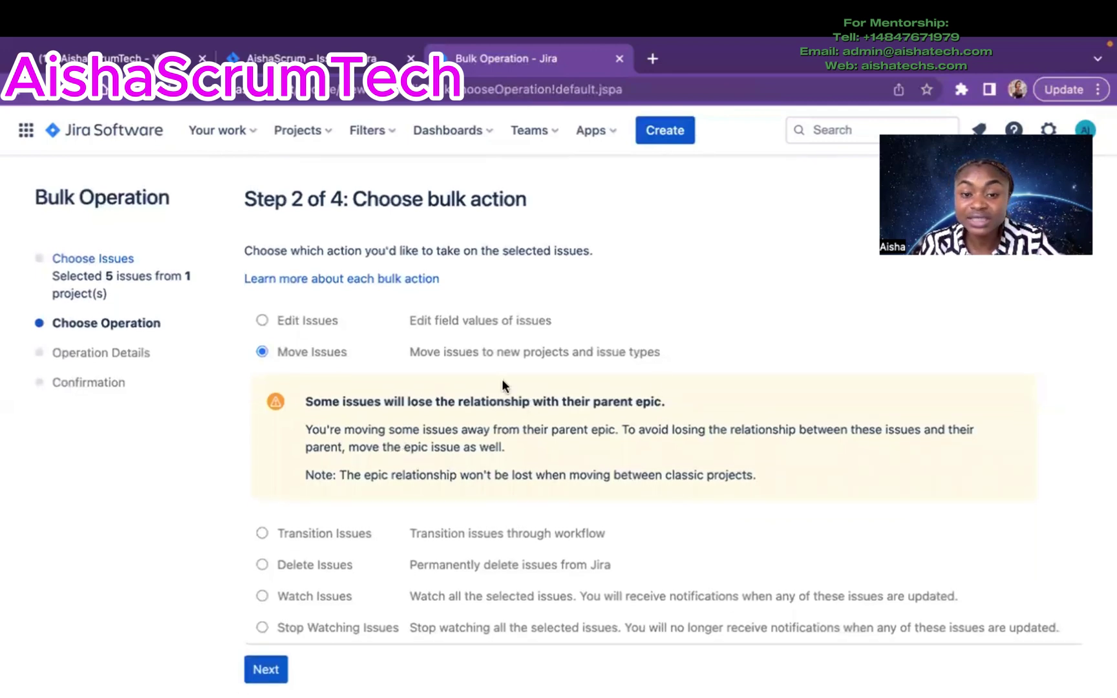
{"action": "left_click", "coordinate": [266, 671]}
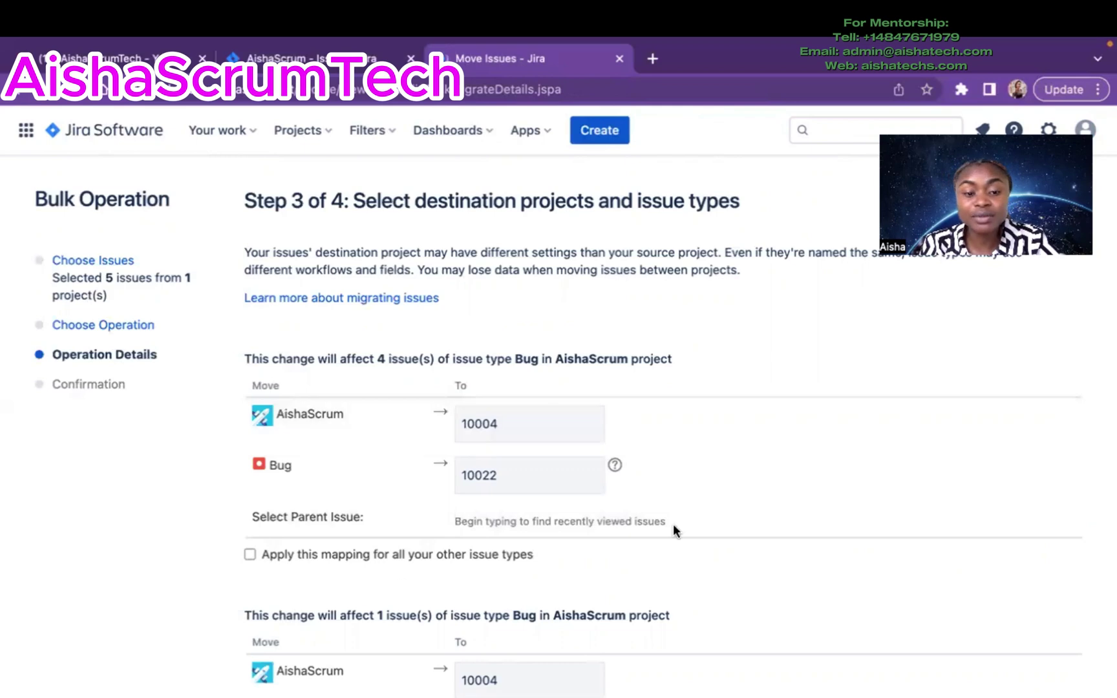
Map the four-bug group to destination project AishaTech (SHTCH), keeping issue type Bug
{"action": "scroll", "coordinate": [674, 525], "scroll_direction": "up", "scroll_amount": 1}
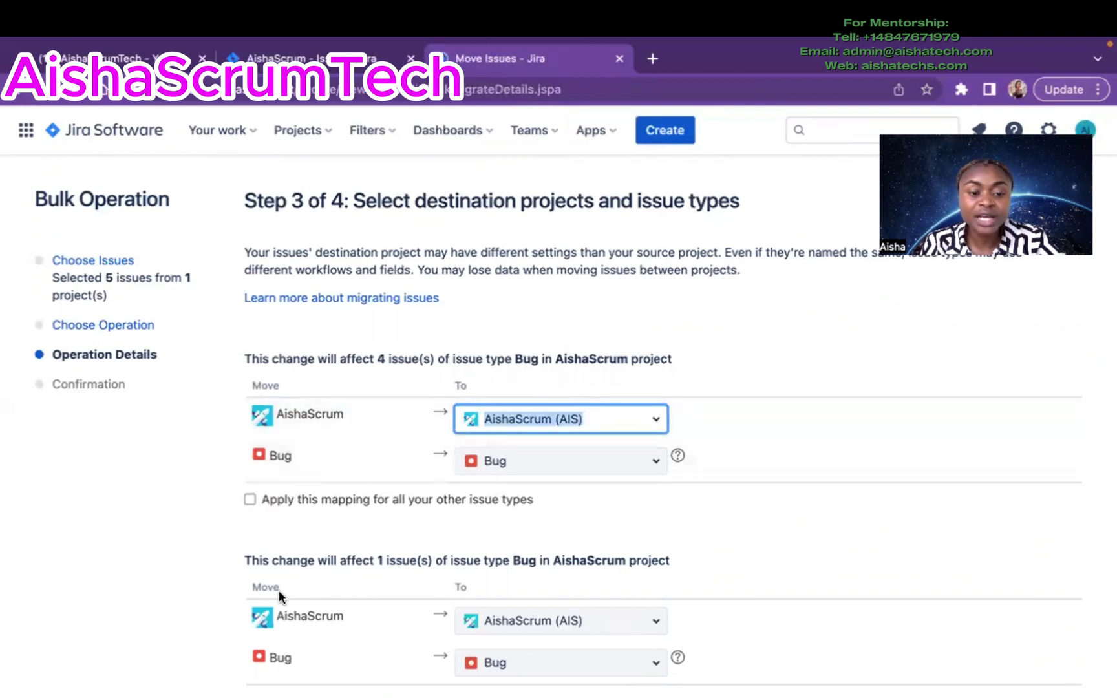
{"action": "scroll", "coordinate": [278, 590], "scroll_direction": "down", "scroll_amount": 1}
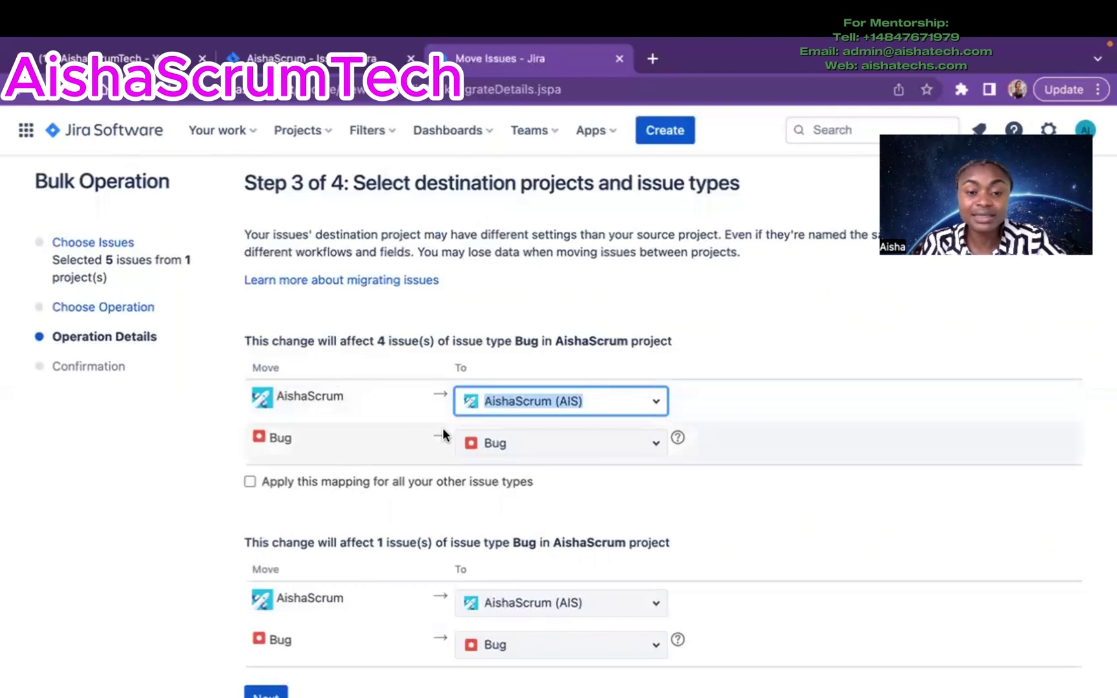
{"action": "left_click", "coordinate": [658, 404]}
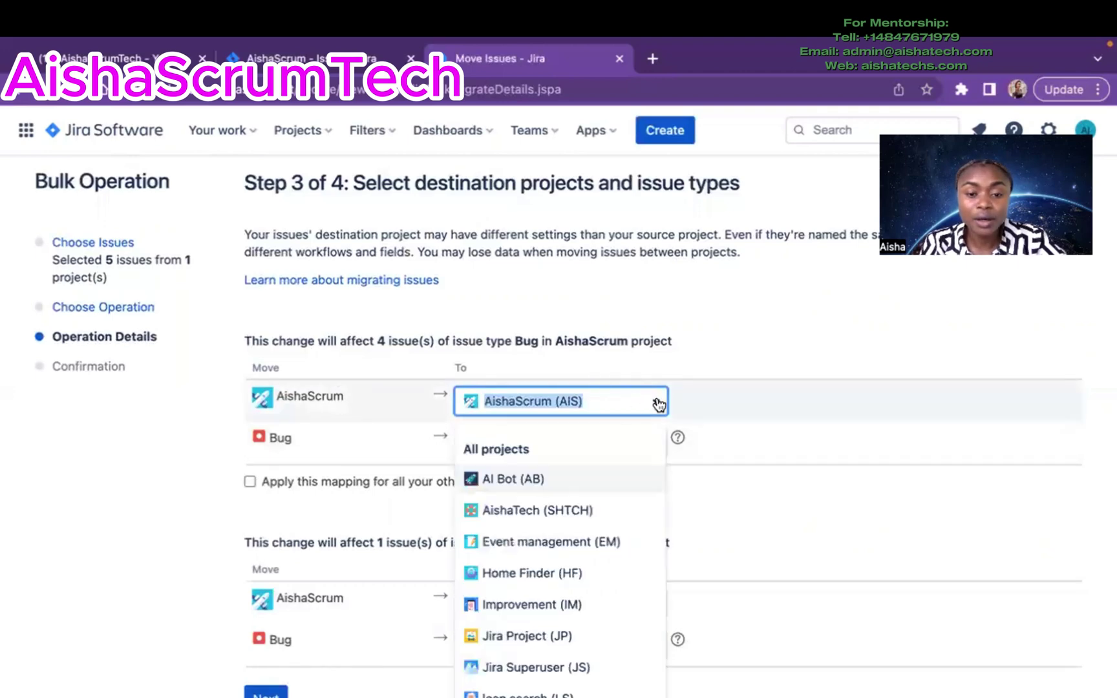
{"action": "scroll", "coordinate": [523, 589], "scroll_direction": "down", "scroll_amount": 3}
{"action": "scroll", "coordinate": [524, 593], "scroll_direction": "up", "scroll_amount": 2}
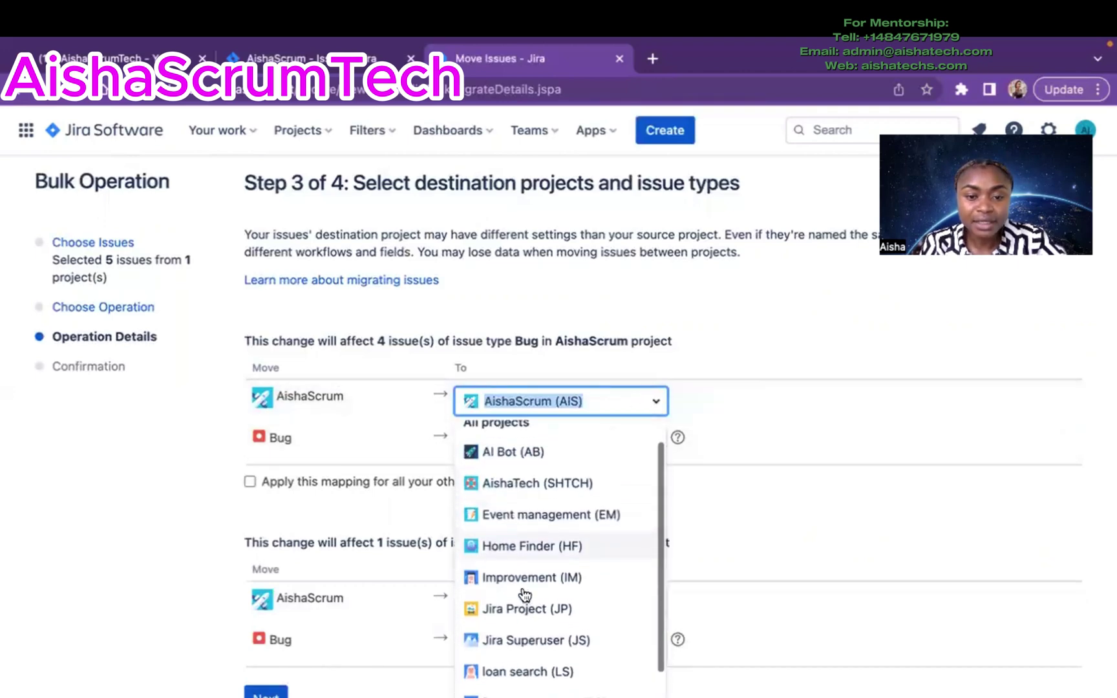
{"action": "left_click", "coordinate": [533, 485]}
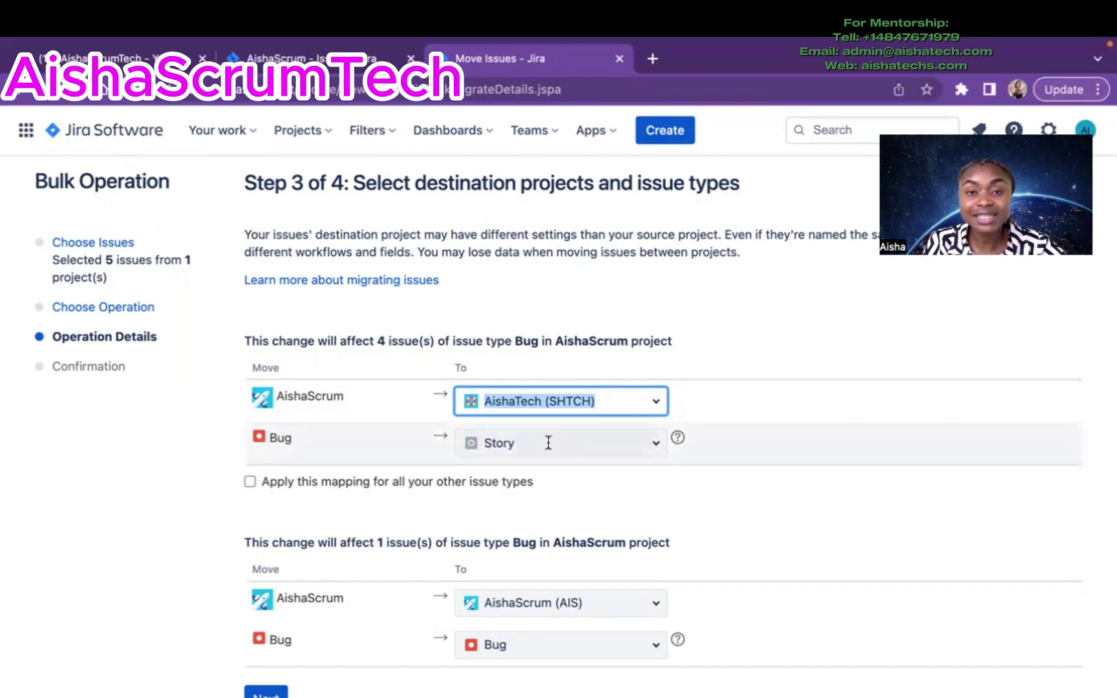
{"action": "left_click", "coordinate": [657, 446]}
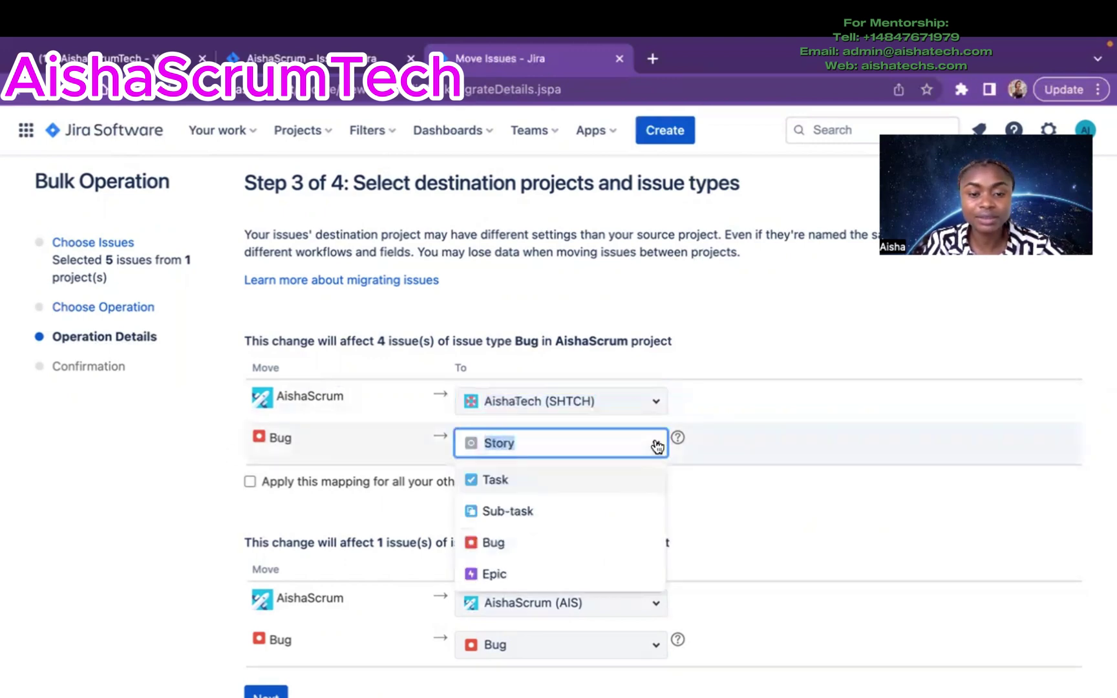
{"action": "left_click", "coordinate": [504, 542]}
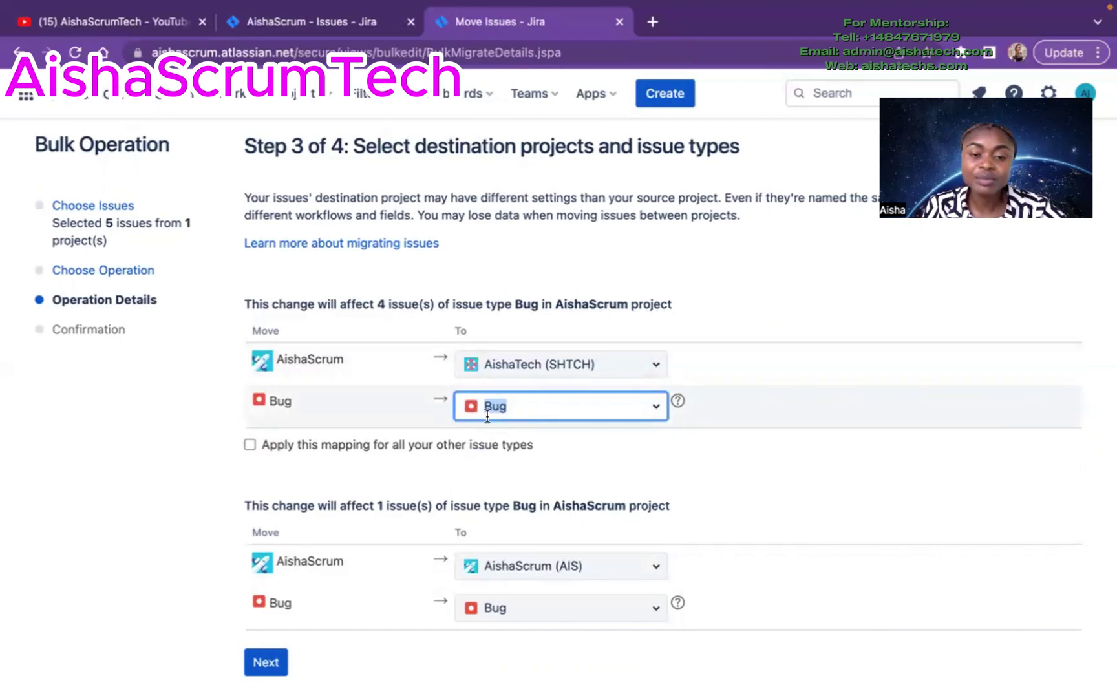
{"action": "left_click", "coordinate": [656, 407]}
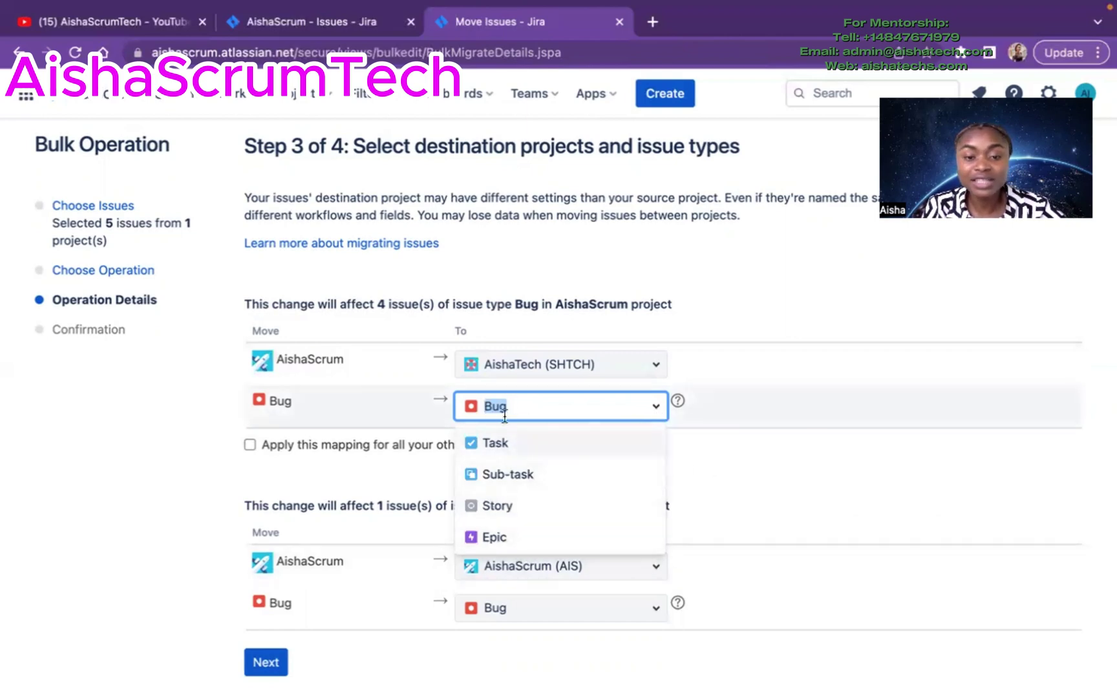
{"action": "left_click", "coordinate": [769, 466]}
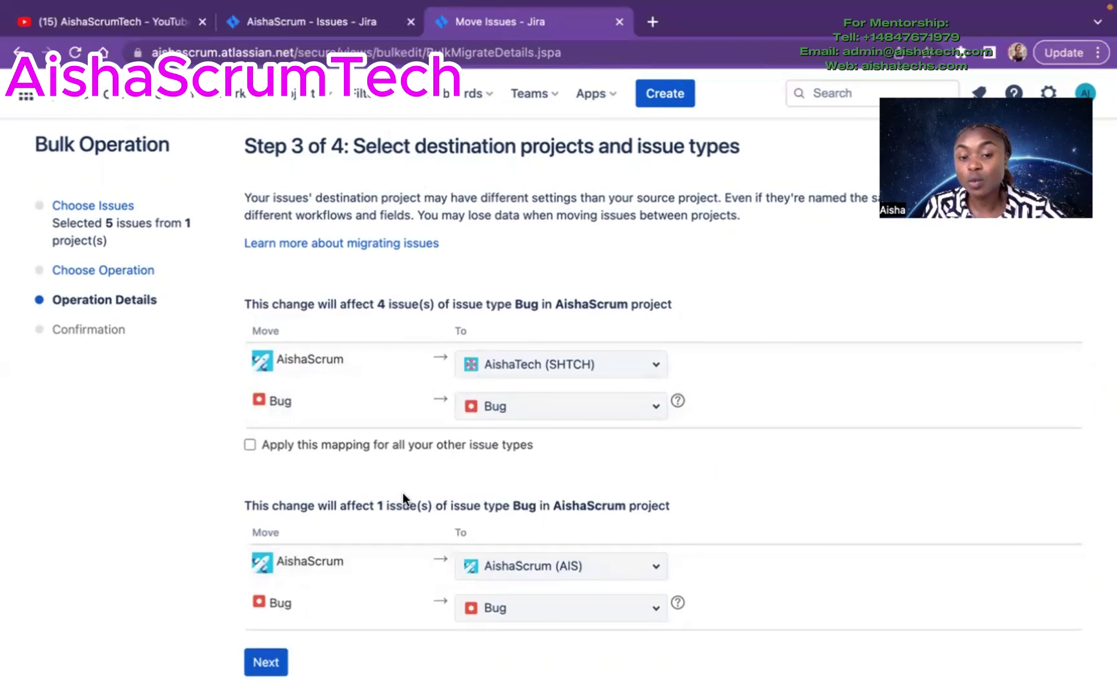
{"action": "left_click", "coordinate": [654, 570]}
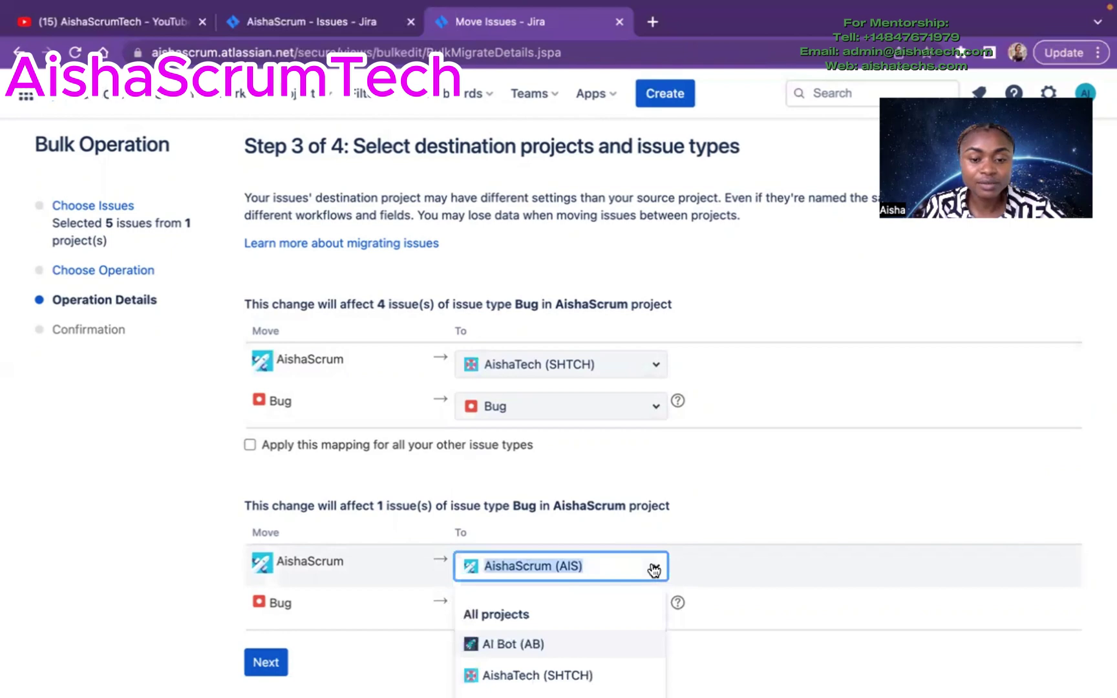
Send the remaining single bug to AishaTech (SHTCH) as Bug and submit the destinations
{"action": "left_click", "coordinate": [559, 675]}
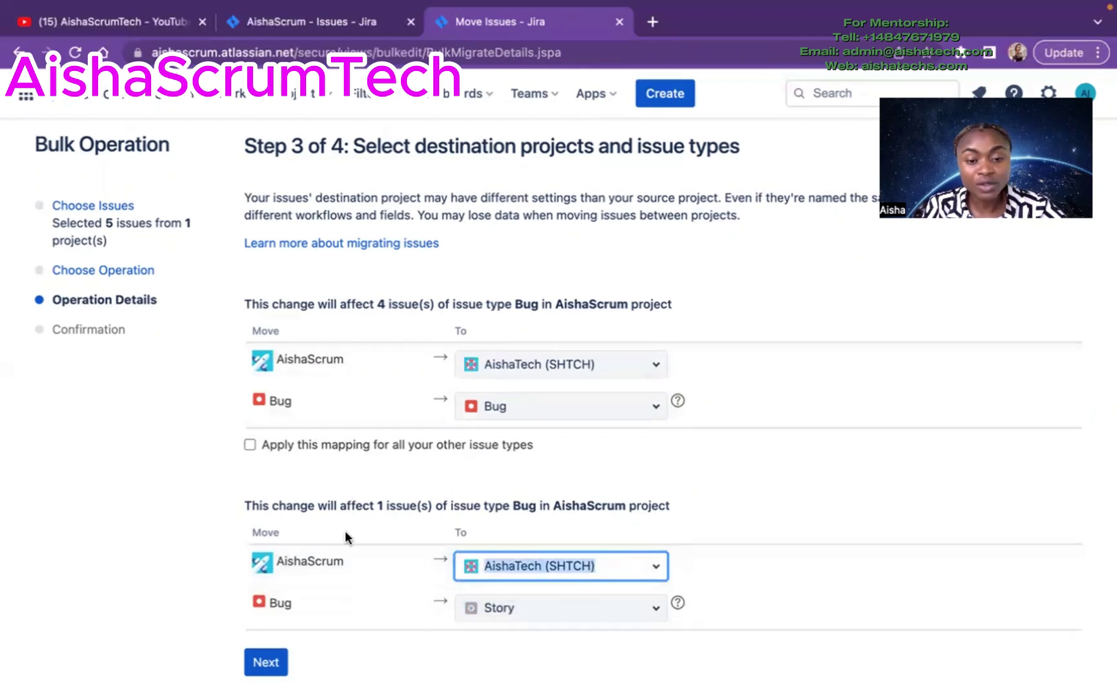
{"action": "left_click", "coordinate": [654, 608]}
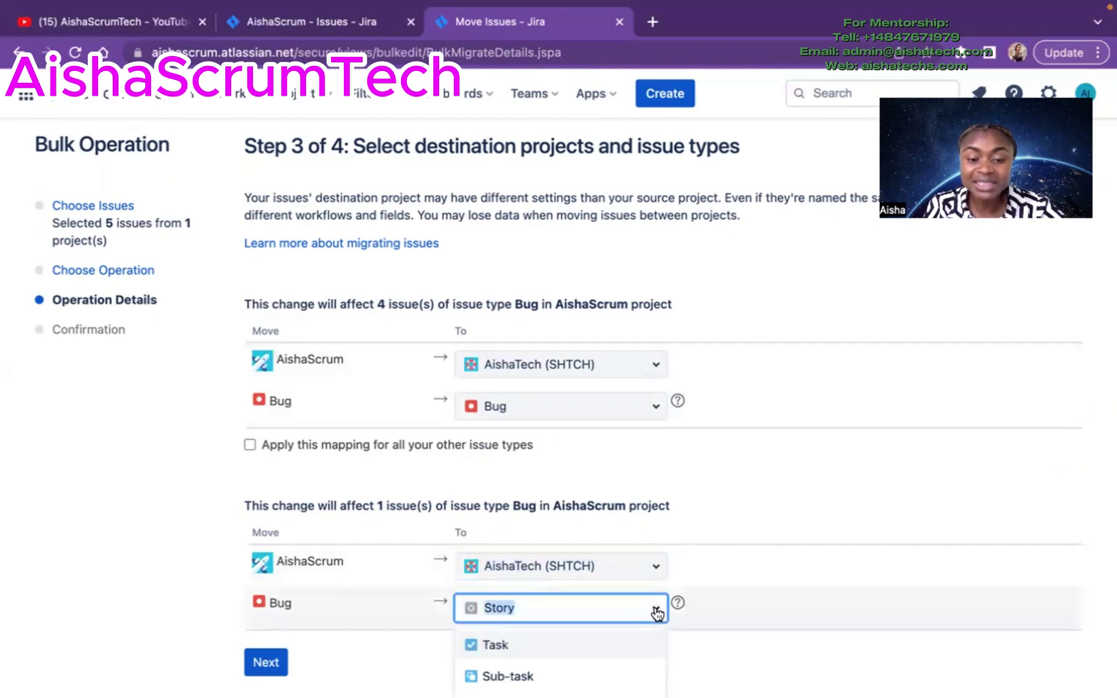
{"action": "scroll", "coordinate": [589, 683], "scroll_direction": "down", "scroll_amount": 1}
{"action": "left_click", "coordinate": [531, 657]}
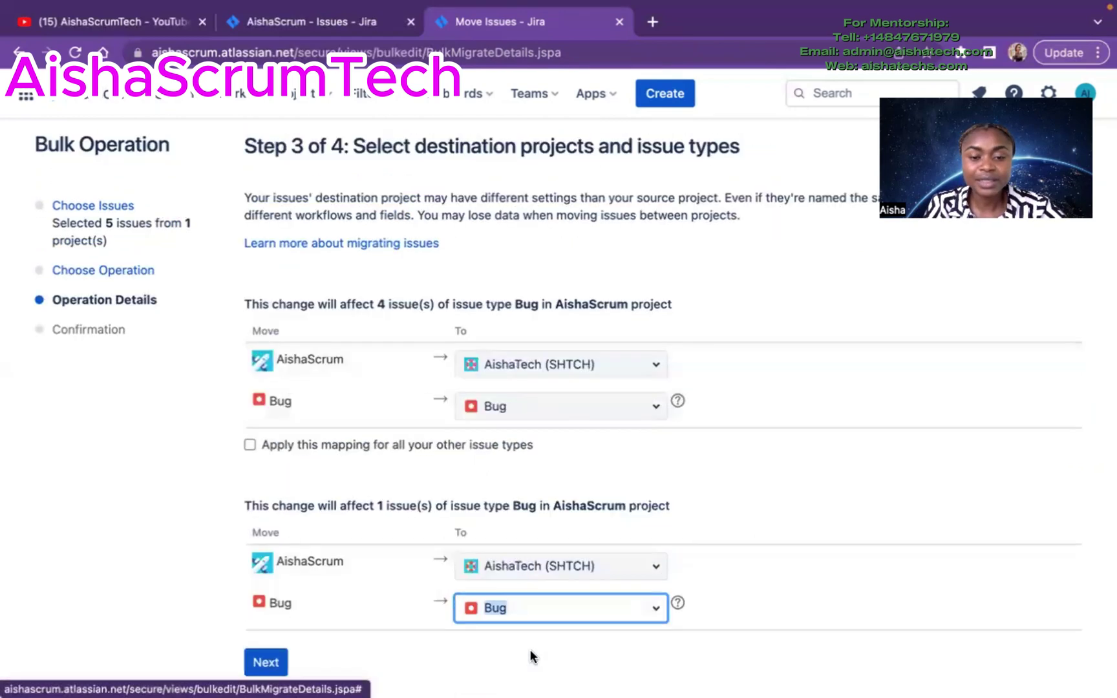
{"action": "left_click", "coordinate": [723, 662]}
{"action": "scroll", "coordinate": [812, 427], "scroll_direction": "down", "scroll_amount": 1}
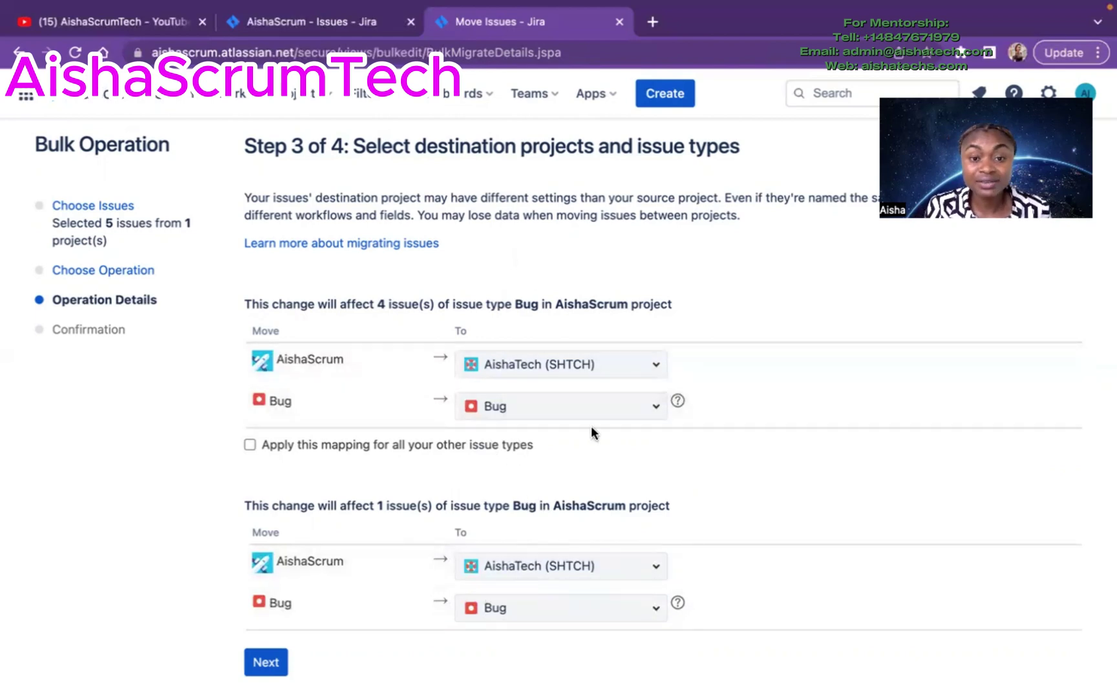
{"action": "left_click", "coordinate": [267, 664]}
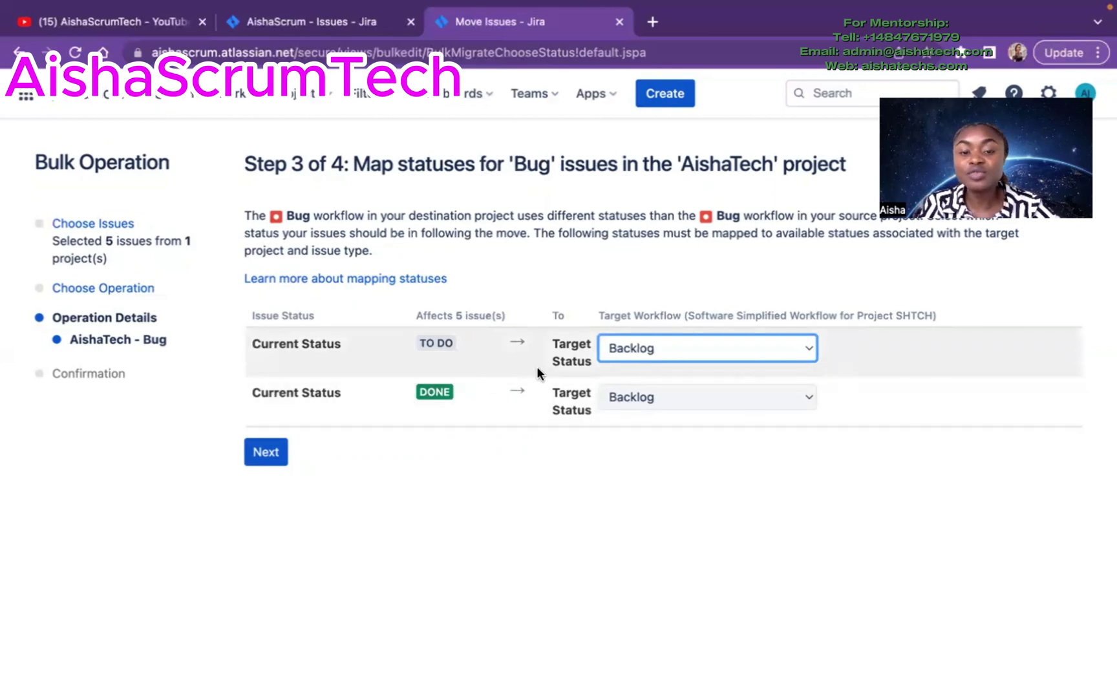
Set both TO DO and DONE target statuses to Backlog and submit the status mapping
{"action": "left_click", "coordinate": [812, 350]}
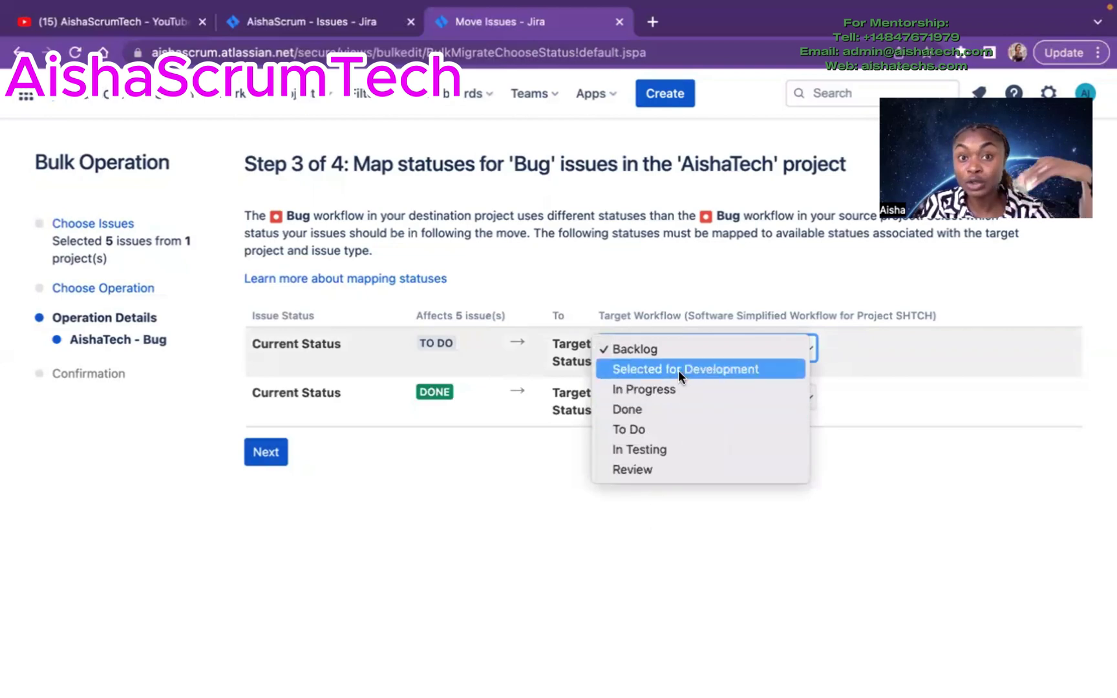
{"action": "left_click", "coordinate": [640, 347]}
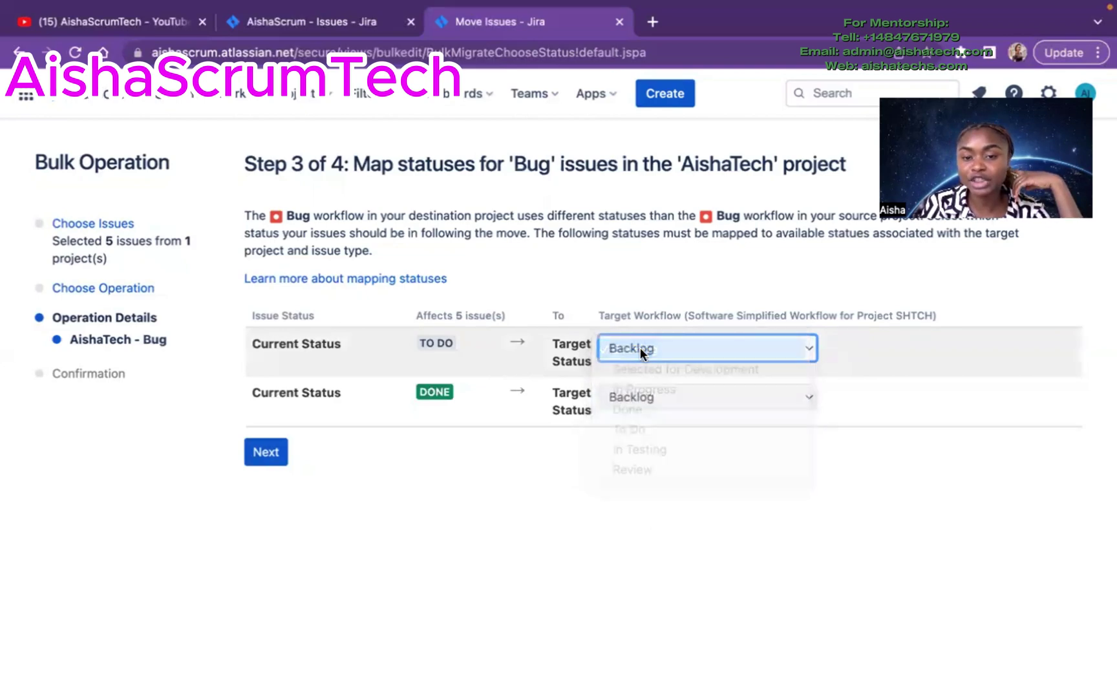
{"action": "left_click", "coordinate": [763, 402]}
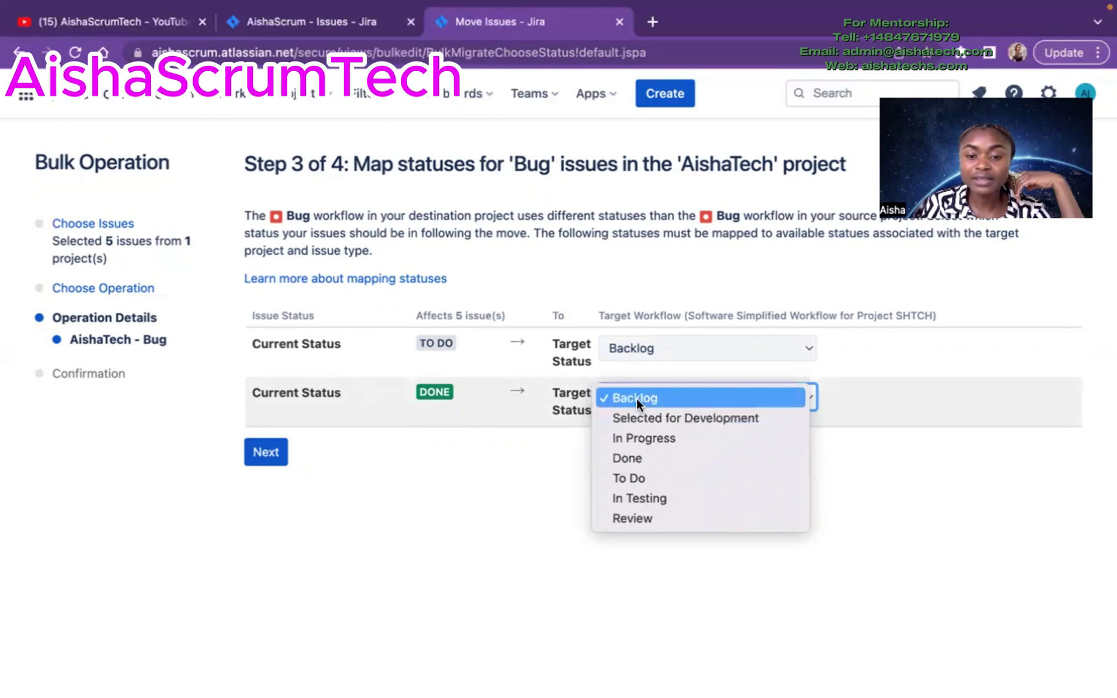
{"action": "left_click", "coordinate": [651, 479]}
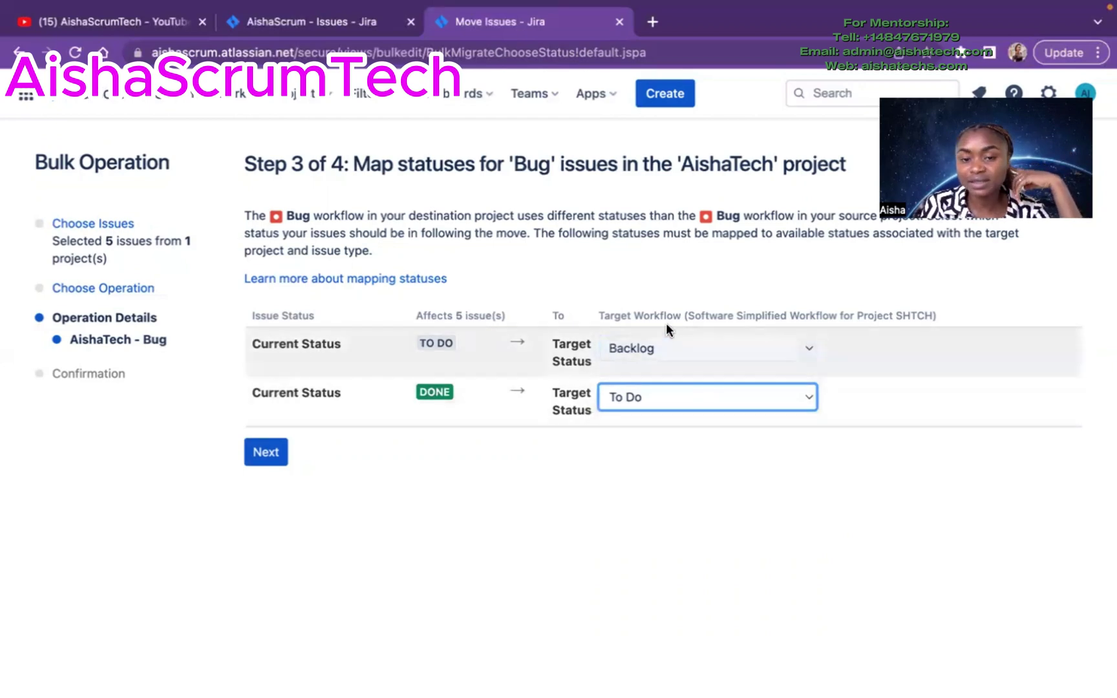
{"action": "left_click", "coordinate": [807, 349]}
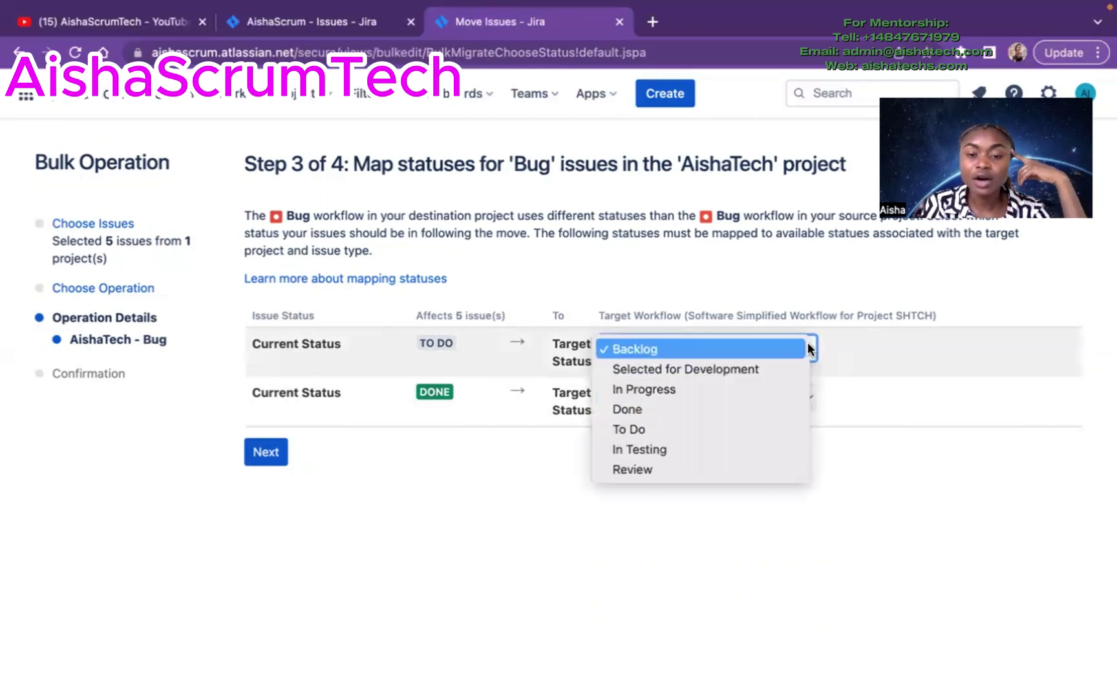
{"action": "left_click", "coordinate": [733, 429]}
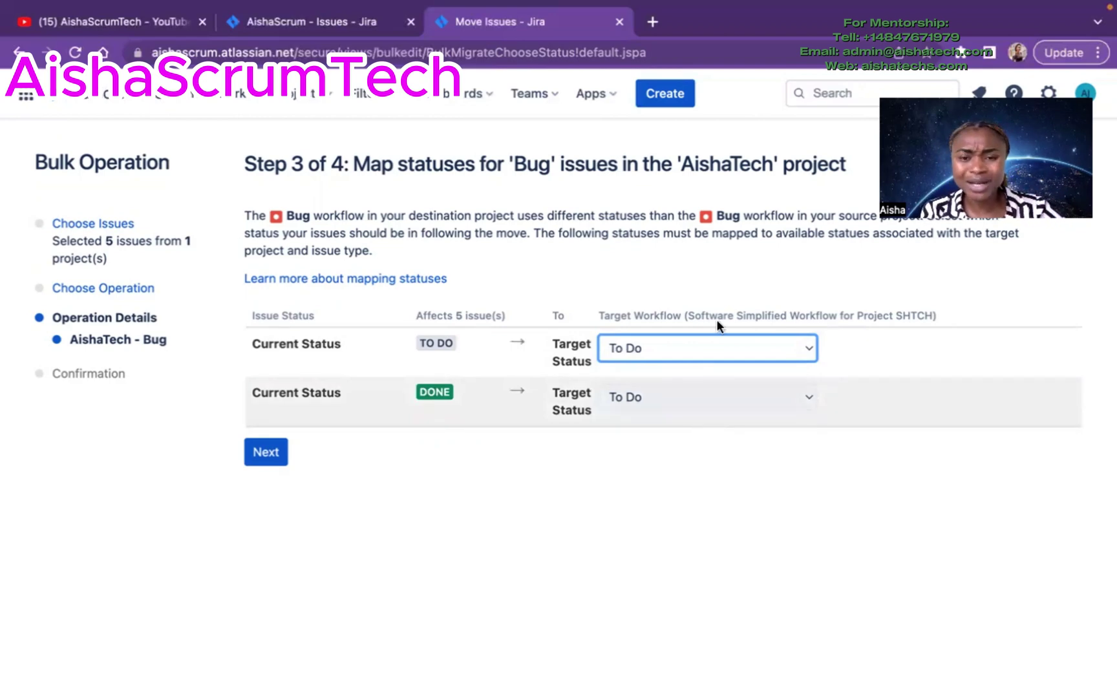
{"action": "left_click", "coordinate": [809, 347]}
{"action": "key", "text": "Escape"}
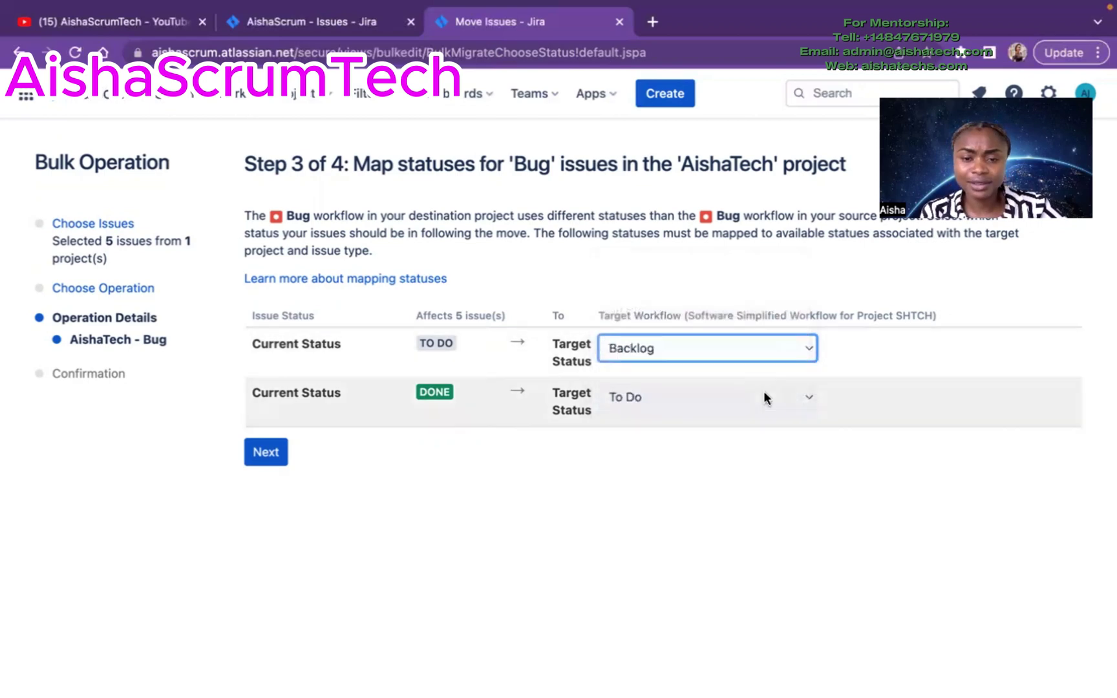
{"action": "left_click", "coordinate": [803, 396]}
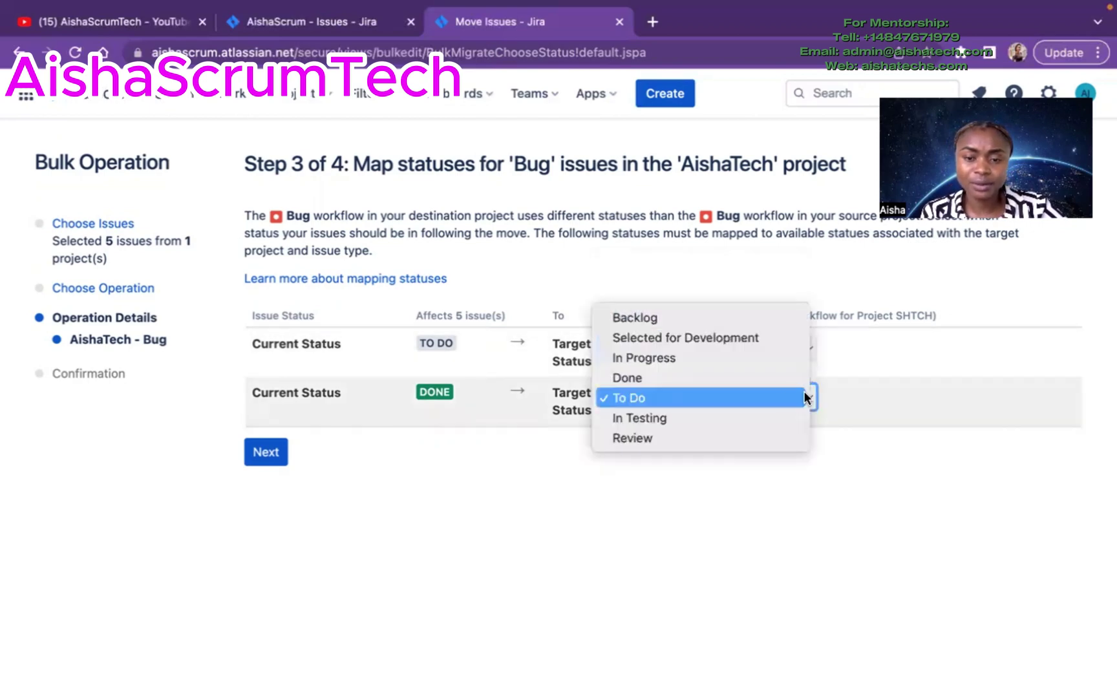
{"action": "left_click", "coordinate": [703, 317]}
{"action": "left_click", "coordinate": [268, 456]}
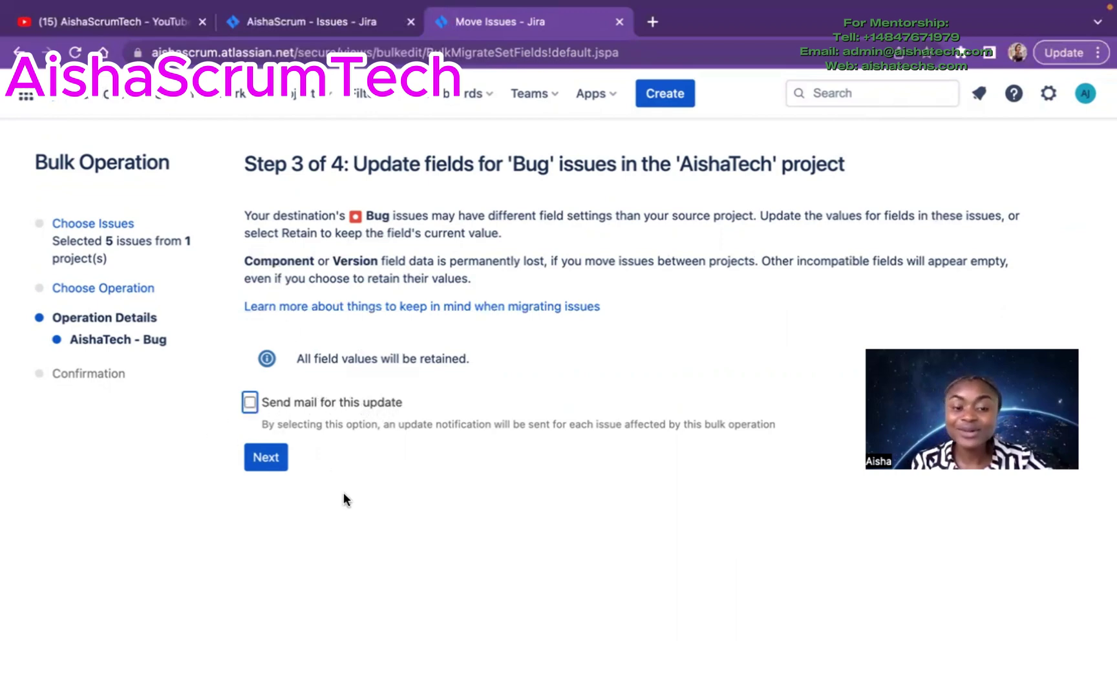
Keep all field values and review the confirmation summary for the five Bug issues
{"action": "left_click", "coordinate": [265, 460]}
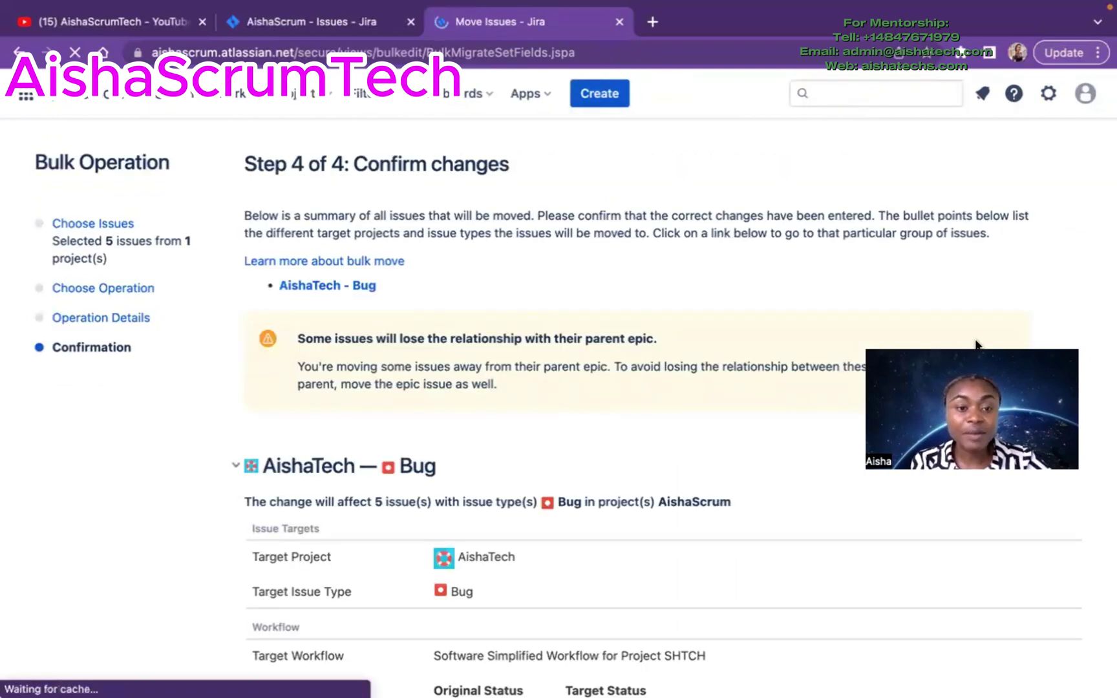
{"action": "scroll", "coordinate": [976, 274], "scroll_direction": "down", "scroll_amount": 2}
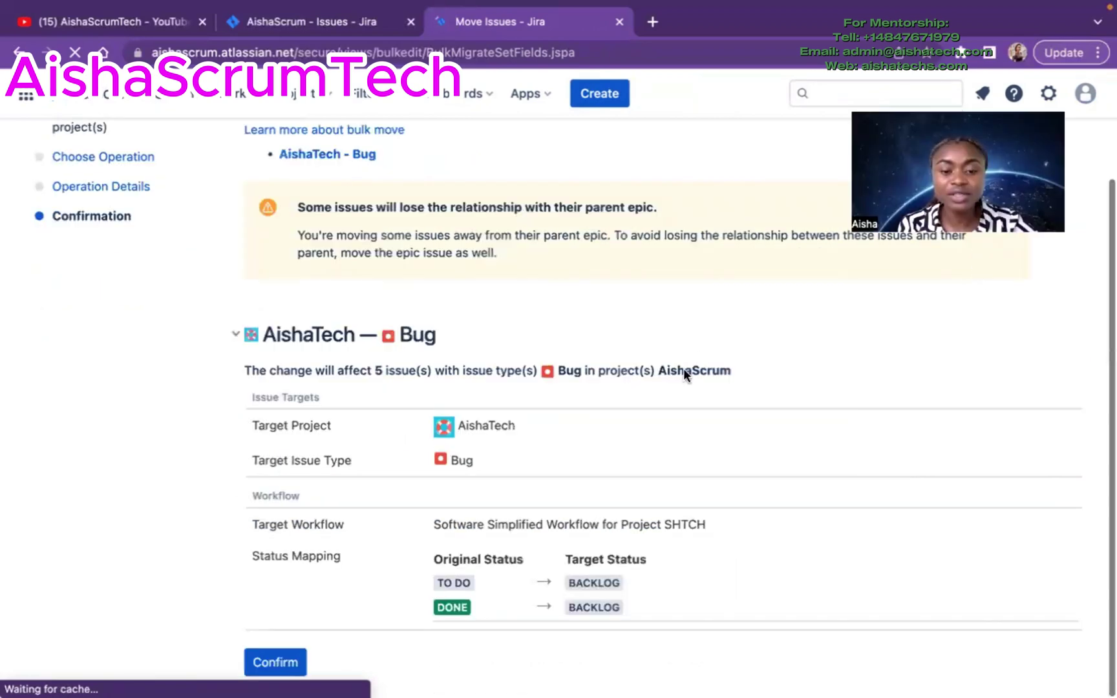
{"action": "scroll", "coordinate": [683, 367], "scroll_direction": "up", "scroll_amount": 2}
{"action": "scroll", "coordinate": [677, 448], "scroll_direction": "down", "scroll_amount": 2}
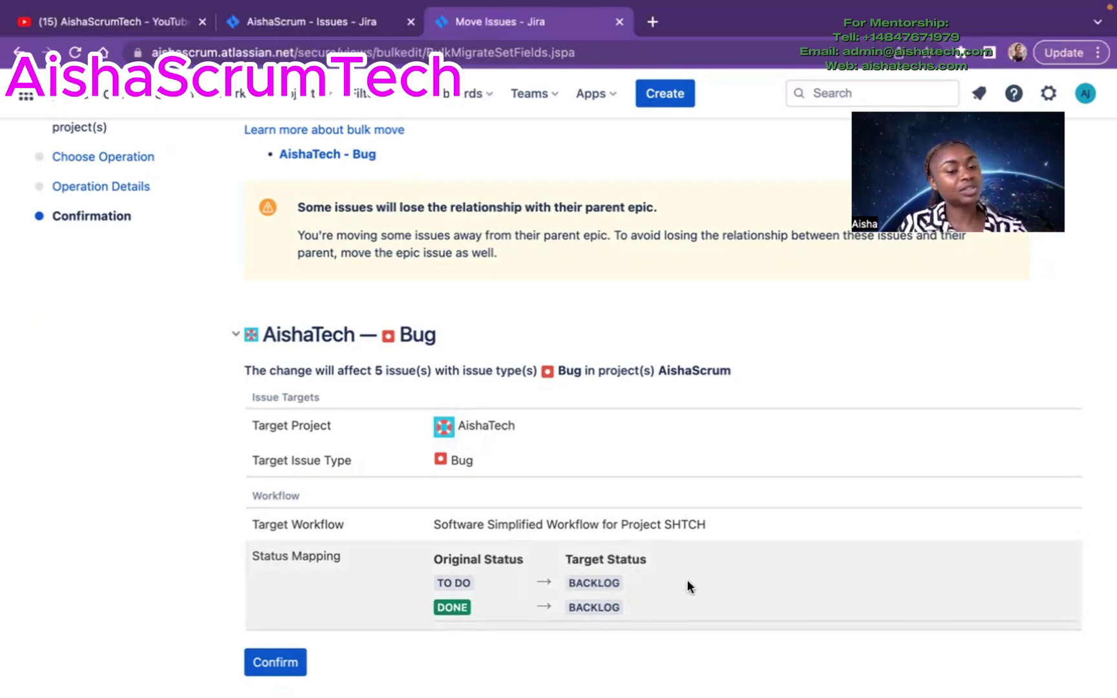
Confirm the move of the 5 bugs to AishaTech and finish once it reaches 100%
{"action": "left_click", "coordinate": [280, 671]}
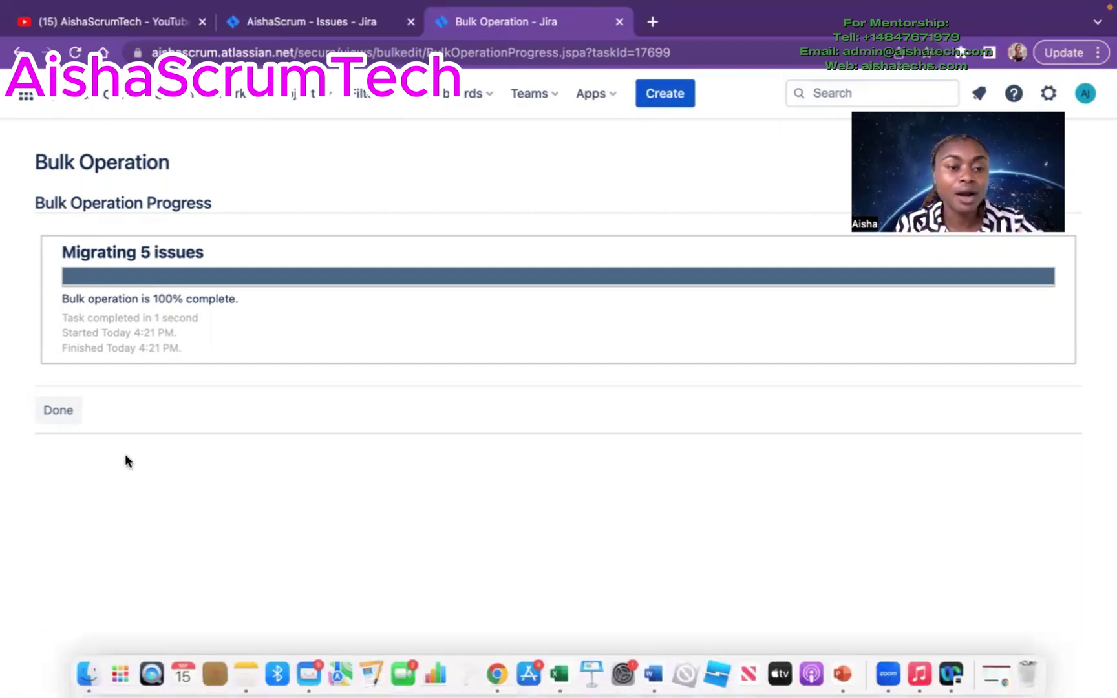
{"action": "left_click", "coordinate": [63, 414]}
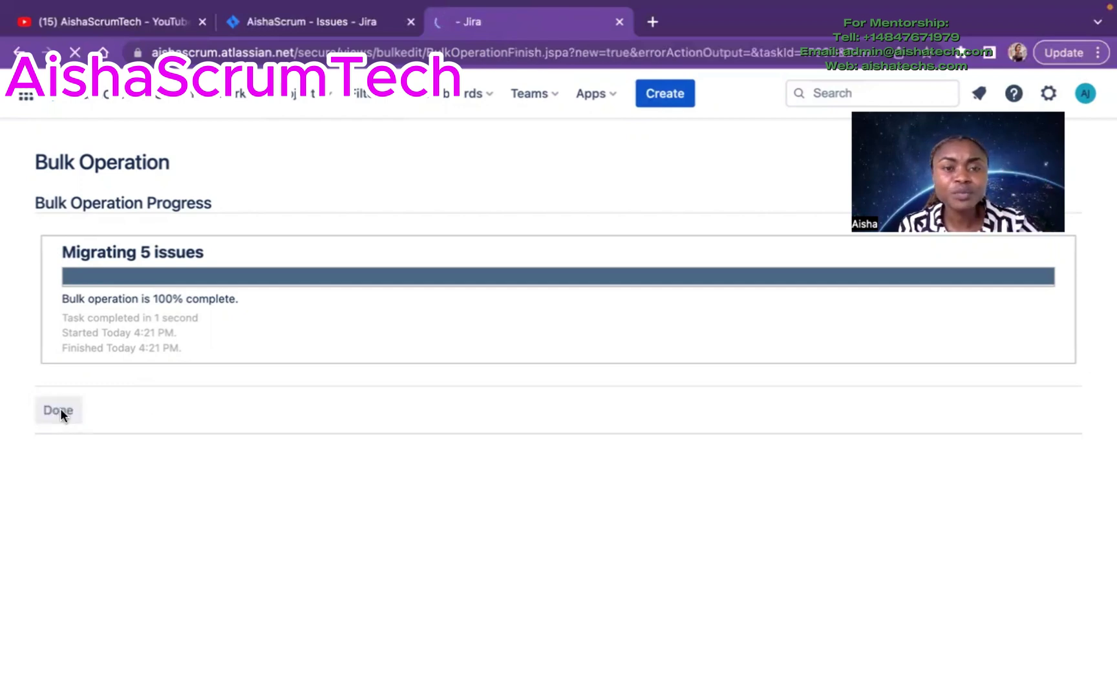
Add AishaTech to the Issues page Project filter to show the SHTCH keys
{"action": "scroll", "coordinate": [587, 414], "scroll_direction": "down", "scroll_amount": 10}
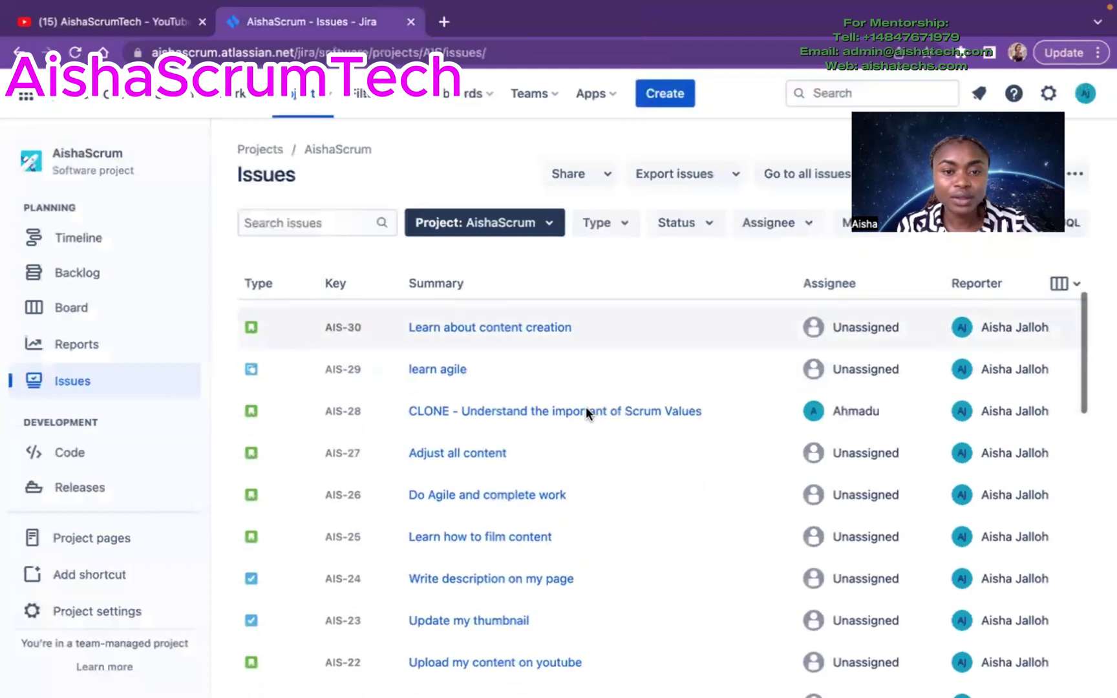
{"action": "scroll", "coordinate": [585, 414], "scroll_direction": "down", "scroll_amount": 5}
{"action": "scroll", "coordinate": [585, 414], "scroll_direction": "up", "scroll_amount": 8}
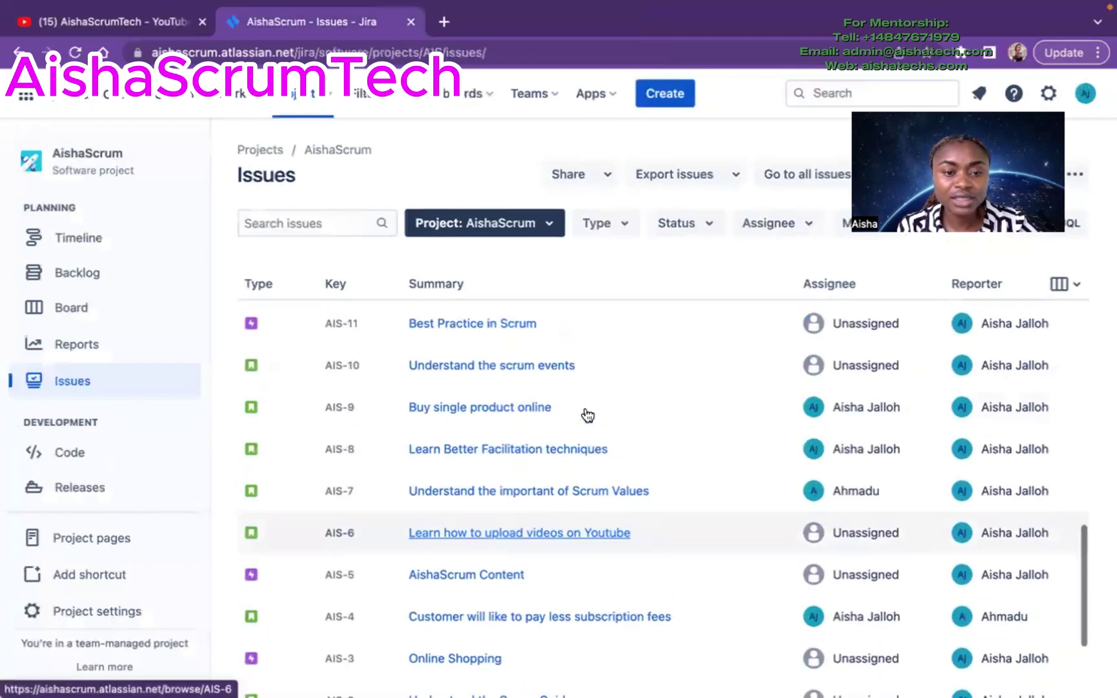
{"action": "scroll", "coordinate": [586, 406], "scroll_direction": "up", "scroll_amount": 2}
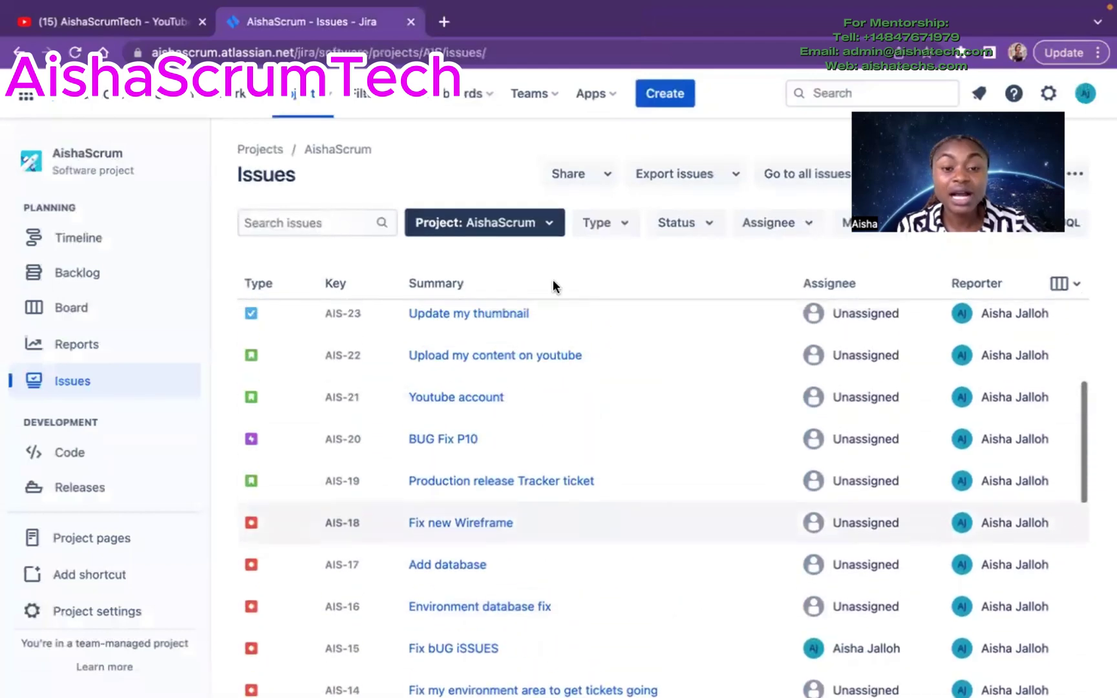
{"action": "left_click", "coordinate": [549, 229]}
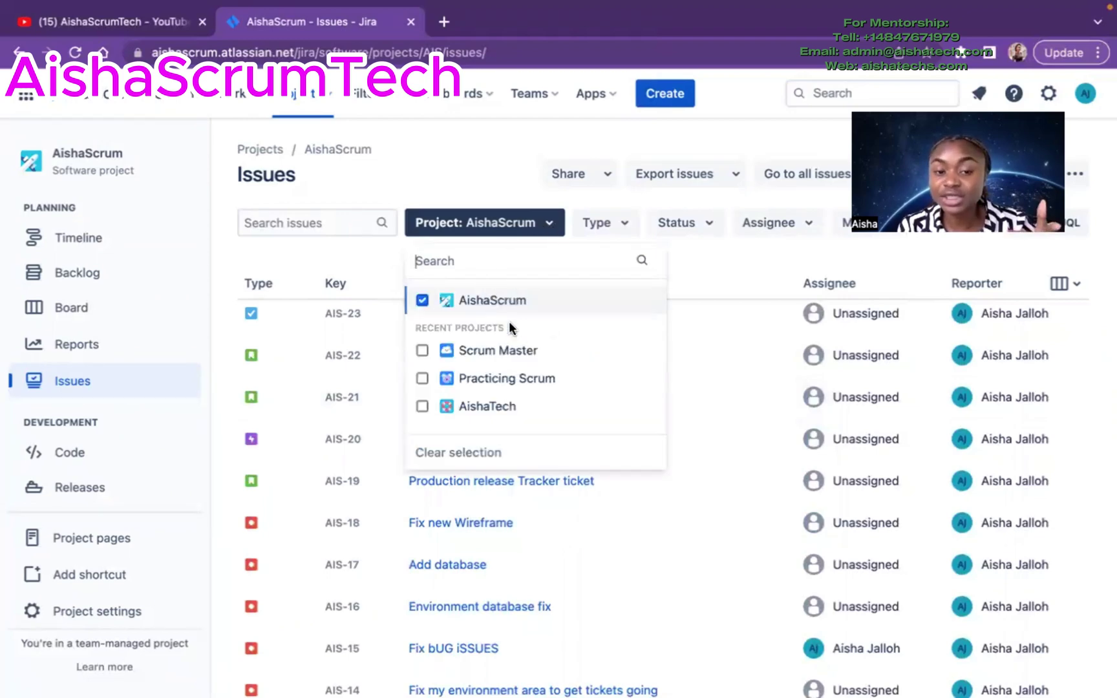
{"action": "left_click", "coordinate": [481, 411]}
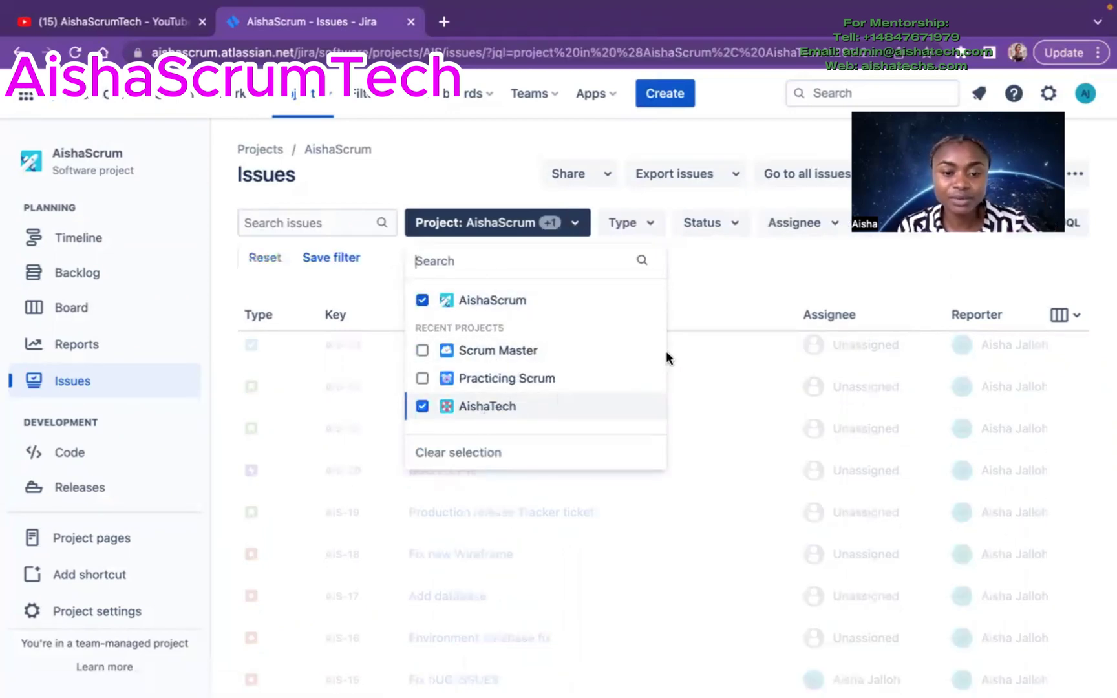
{"action": "left_click", "coordinate": [747, 275]}
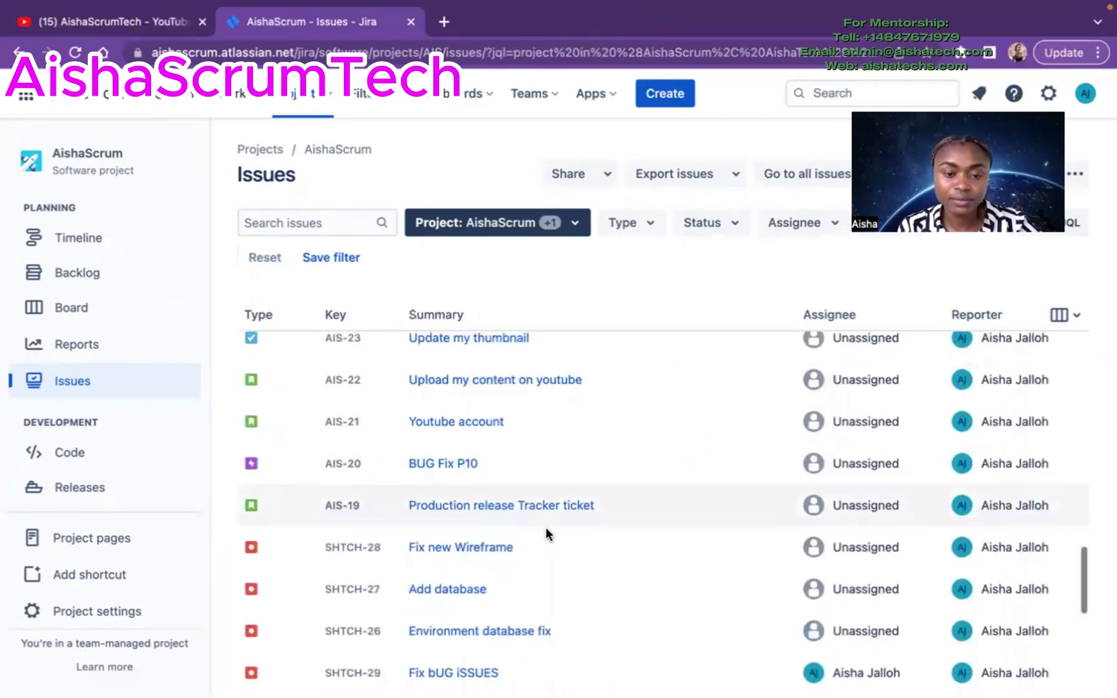
Go to the AishaScrum backlog, now showing Sprint 5 and two backlog issues
{"action": "scroll", "coordinate": [546, 526], "scroll_direction": "down", "scroll_amount": 3}
{"action": "scroll", "coordinate": [456, 569], "scroll_direction": "down", "scroll_amount": 3}
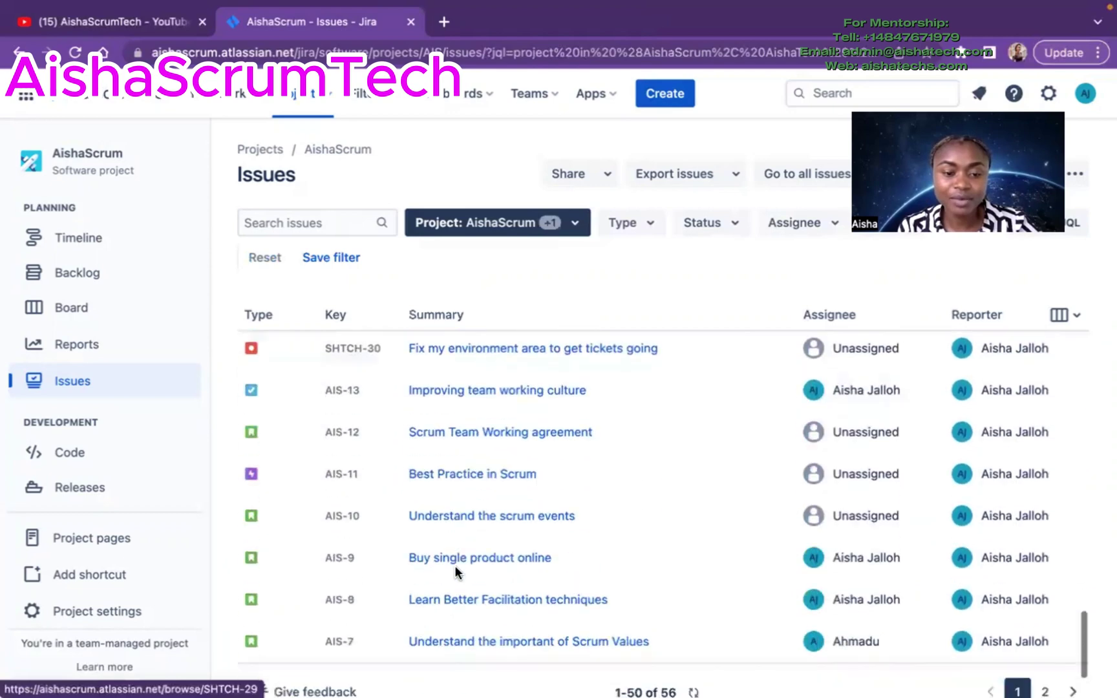
{"action": "scroll", "coordinate": [454, 565], "scroll_direction": "up", "scroll_amount": 5}
{"action": "left_click", "coordinate": [73, 274]}
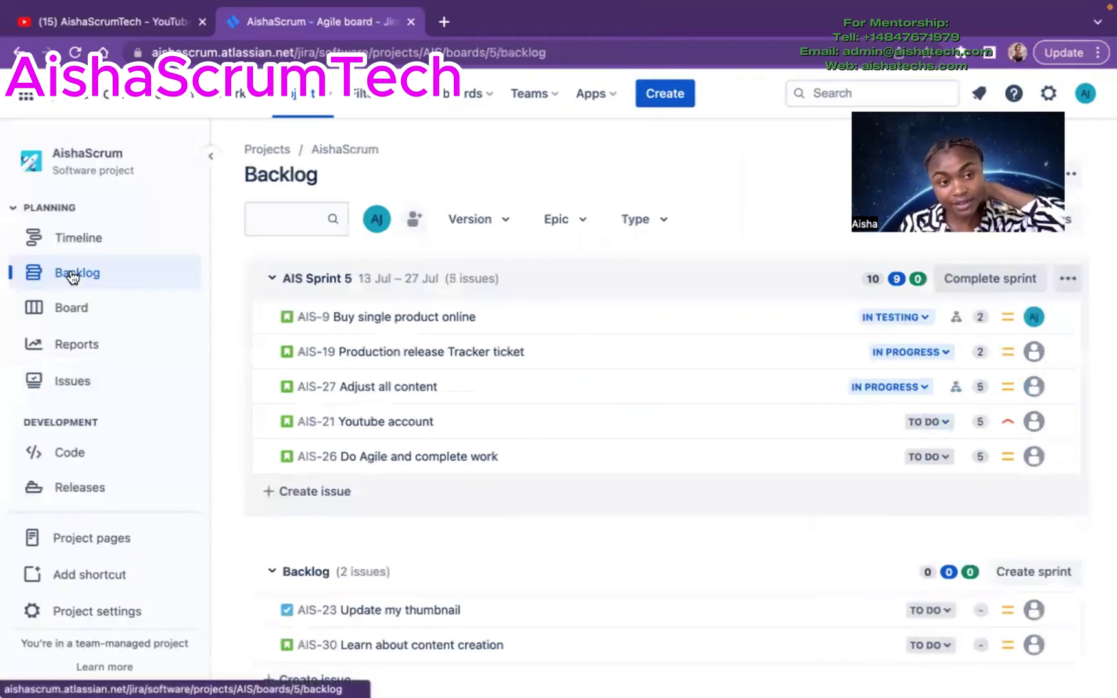
Switch to the AishaTech (SHTCH) project and view its backlog
{"action": "left_click", "coordinate": [316, 100]}
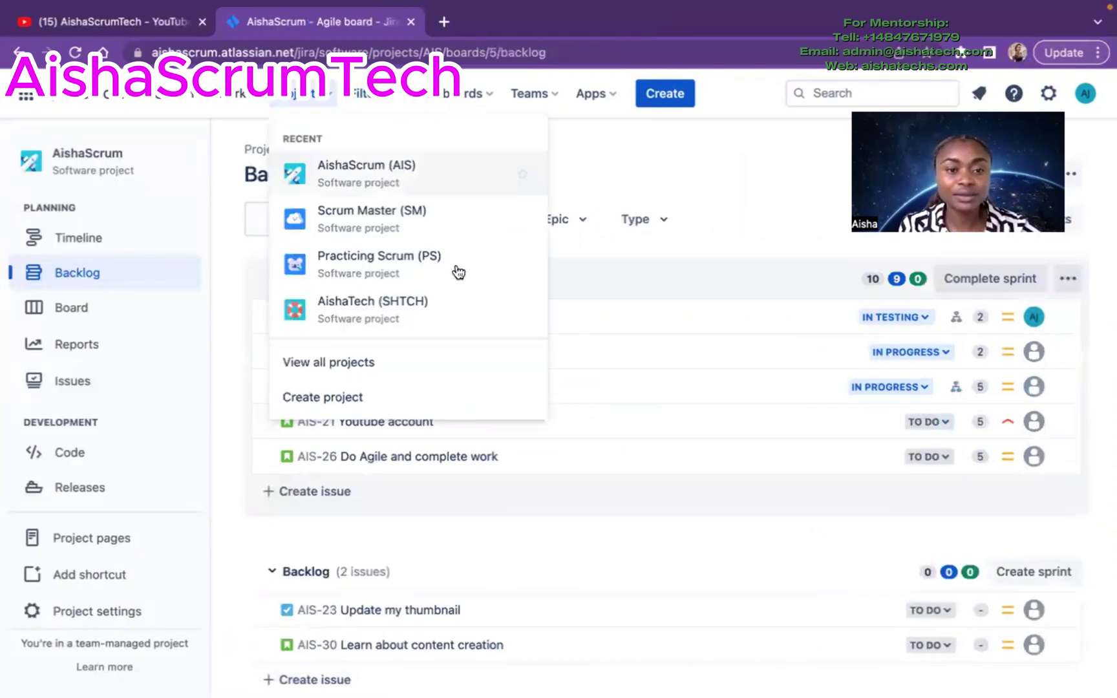
{"action": "left_click", "coordinate": [360, 317]}
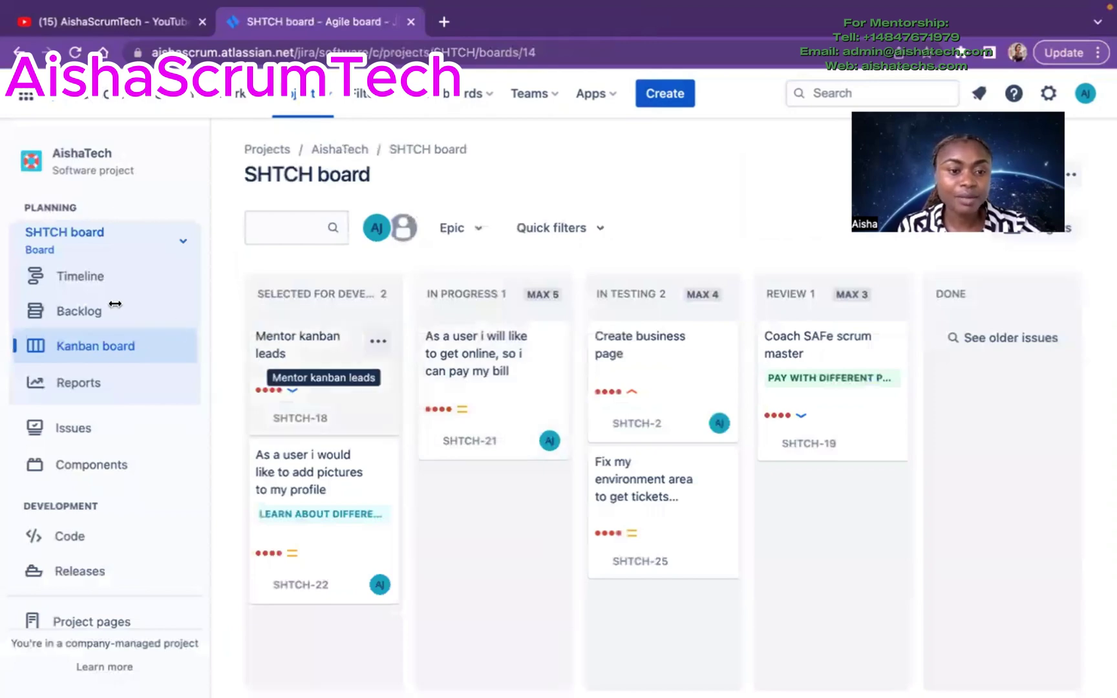
{"action": "left_click", "coordinate": [89, 313]}
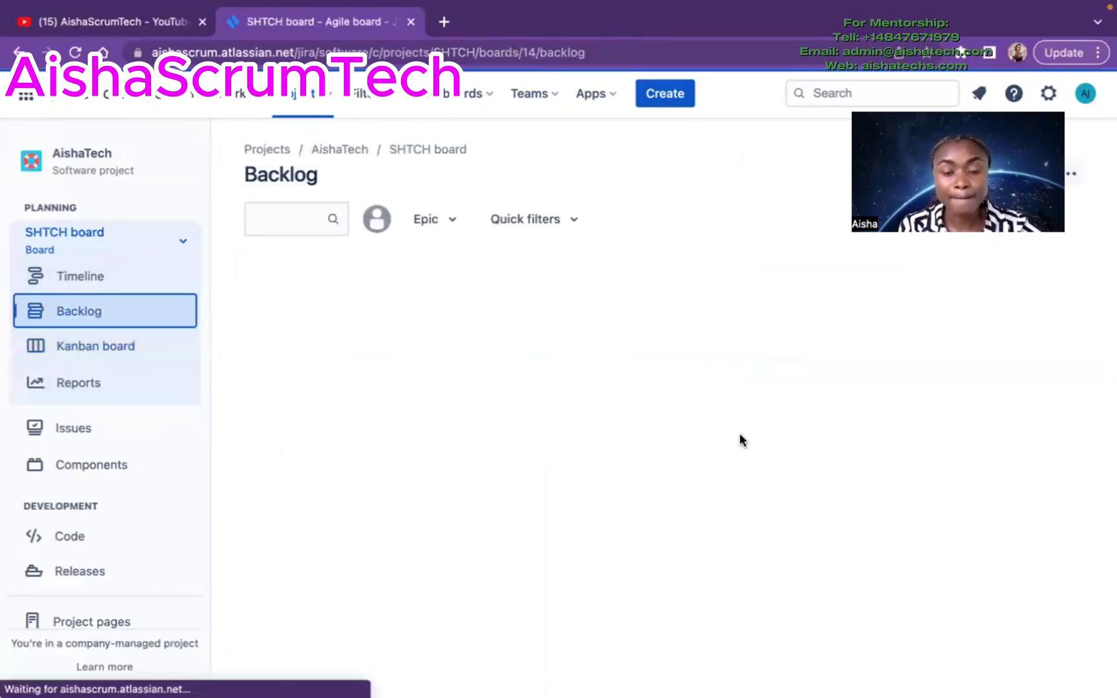
Review moved bugs SHTCH-26 to SHTCH-30, then return to the SHTCH Kanban board
{"action": "scroll", "coordinate": [720, 548], "scroll_direction": "down", "scroll_amount": 4}
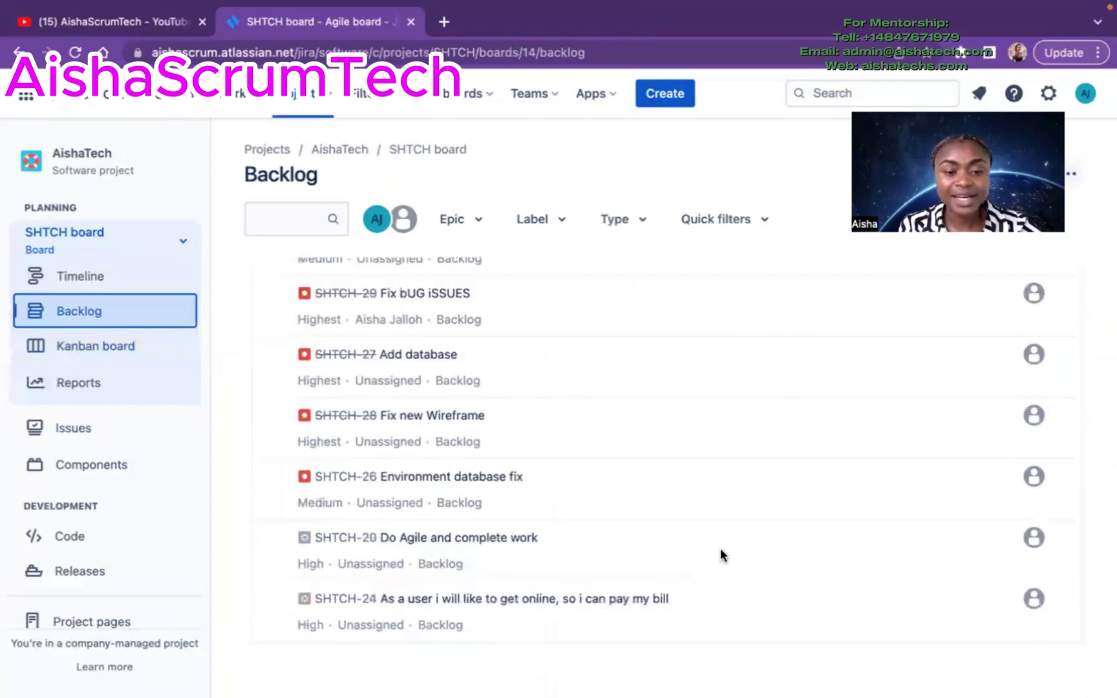
{"action": "scroll", "coordinate": [558, 541], "scroll_direction": "down", "scroll_amount": 2}
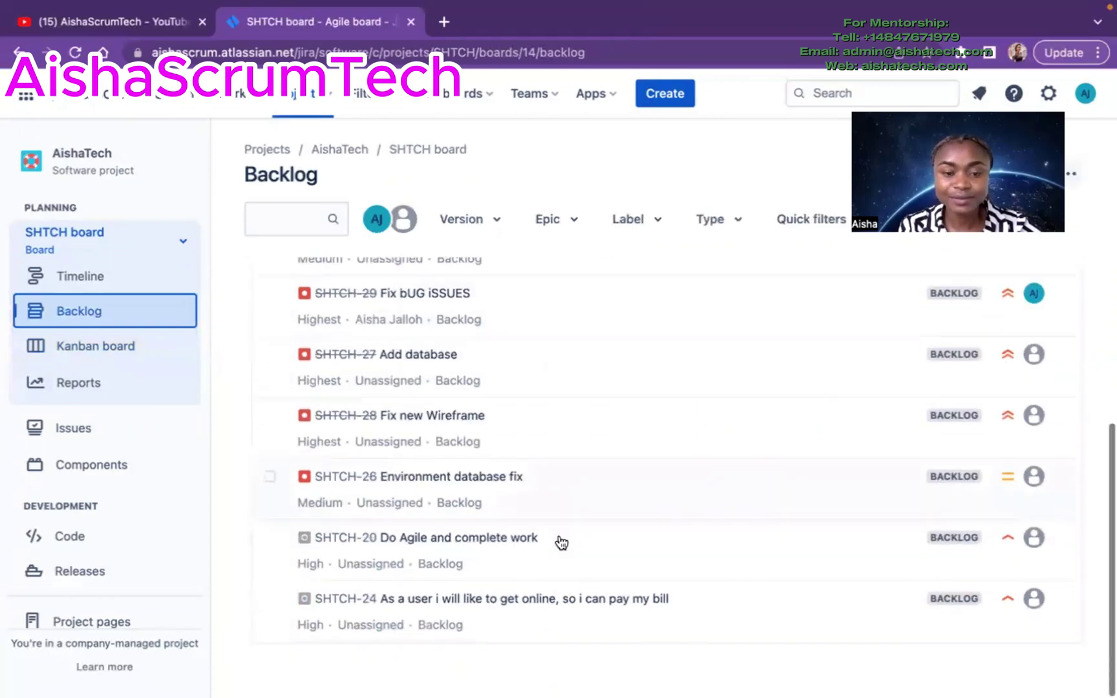
{"action": "scroll", "coordinate": [561, 543], "scroll_direction": "up", "scroll_amount": 5}
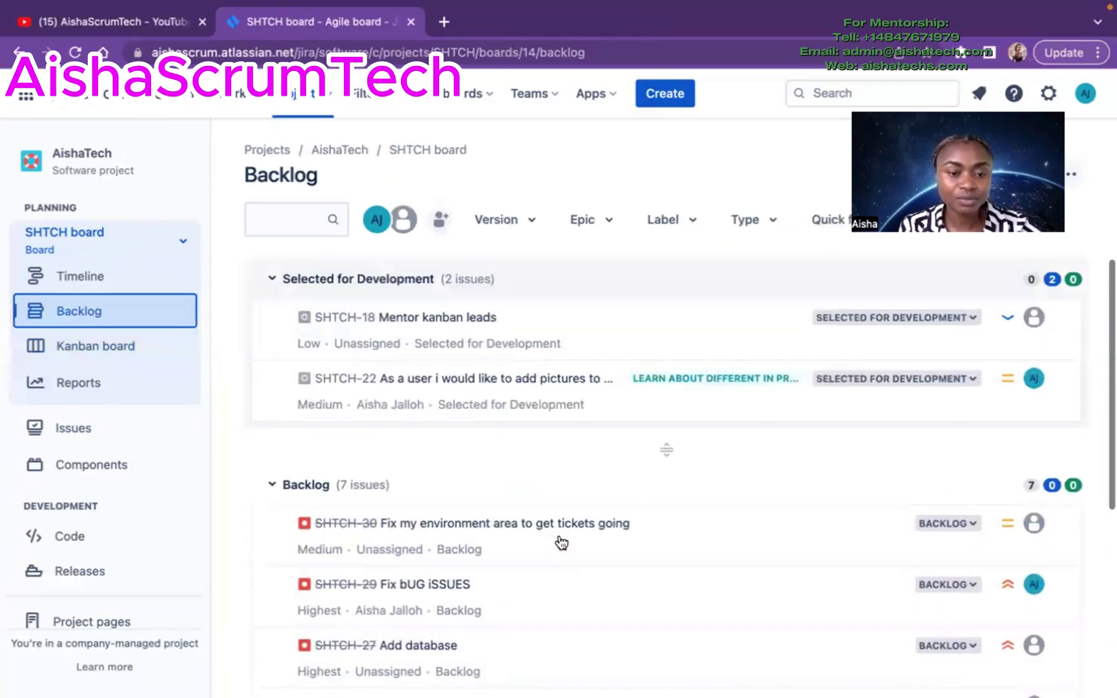
{"action": "scroll", "coordinate": [561, 542], "scroll_direction": "down", "scroll_amount": 1}
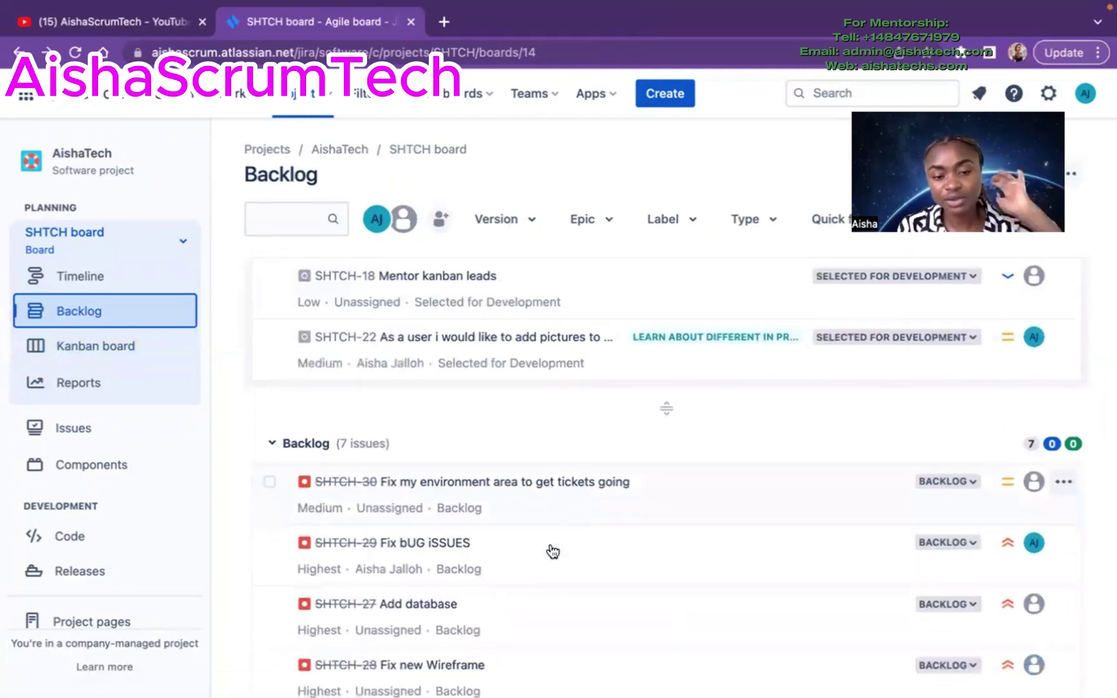
{"action": "scroll", "coordinate": [552, 530], "scroll_direction": "down", "scroll_amount": 5}
{"action": "key", "text": "2"}
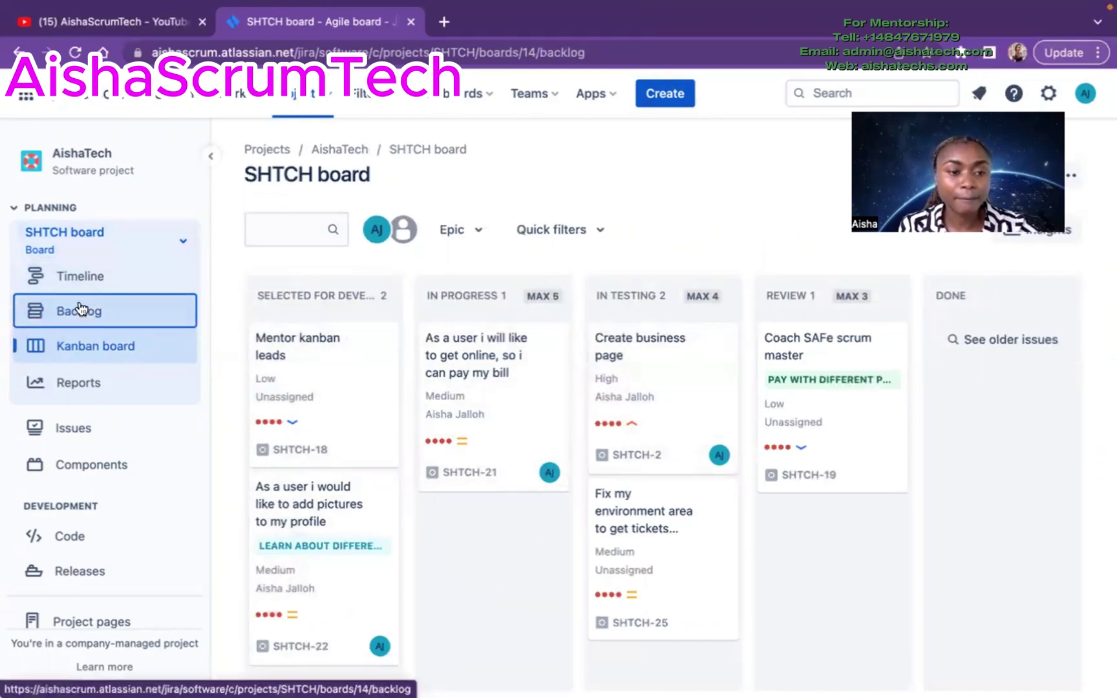
Scroll the AishaTech backlog's 7 issues to review bugs SHTCH-26 to SHTCH-30
{"action": "scroll", "coordinate": [402, 454], "scroll_direction": "down", "scroll_amount": 5}
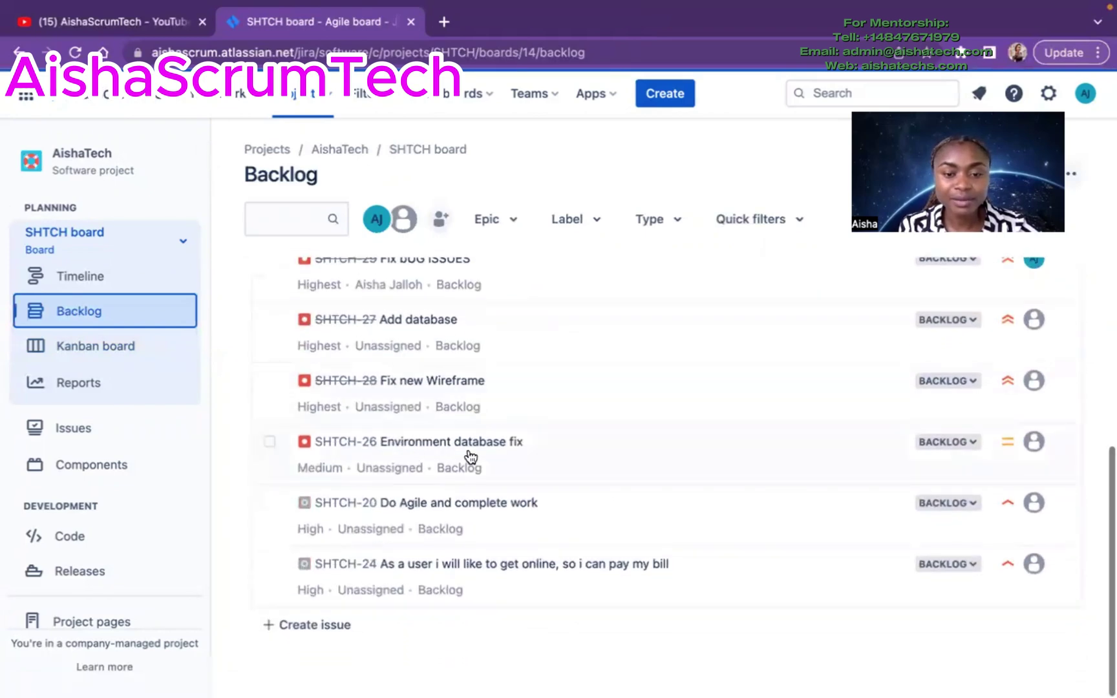
{"action": "scroll", "coordinate": [516, 384], "scroll_direction": "up", "scroll_amount": 2}
{"action": "scroll", "coordinate": [516, 386], "scroll_direction": "up", "scroll_amount": 5}
{"action": "scroll", "coordinate": [515, 384], "scroll_direction": "down", "scroll_amount": 3}
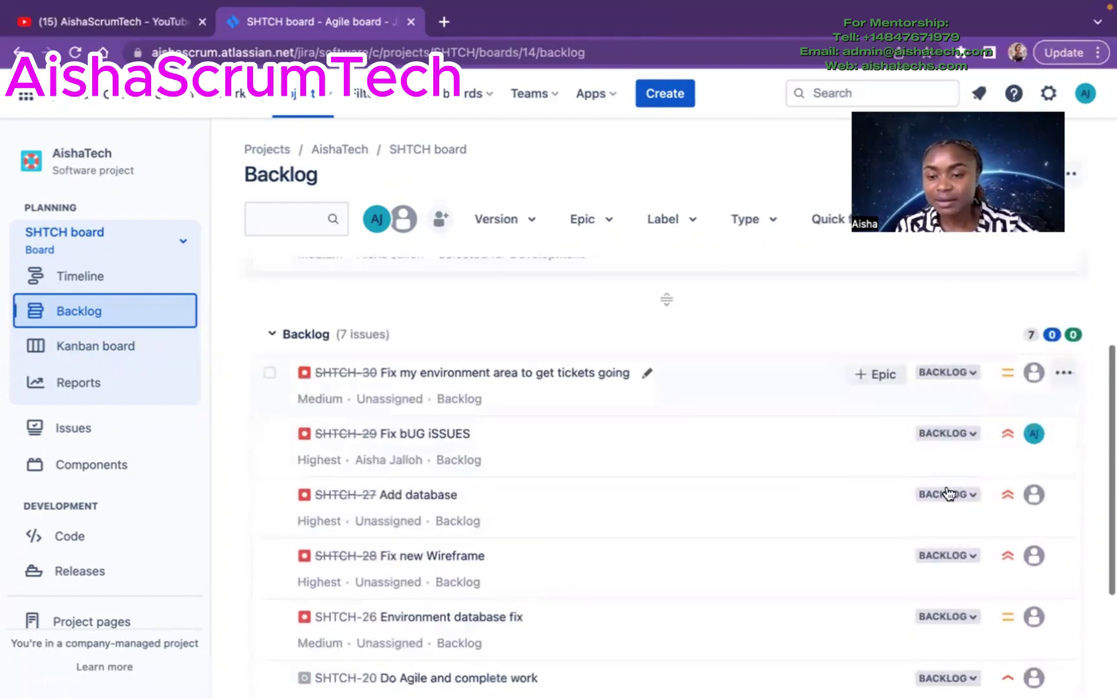
{"action": "scroll", "coordinate": [955, 553], "scroll_direction": "down", "scroll_amount": 2}
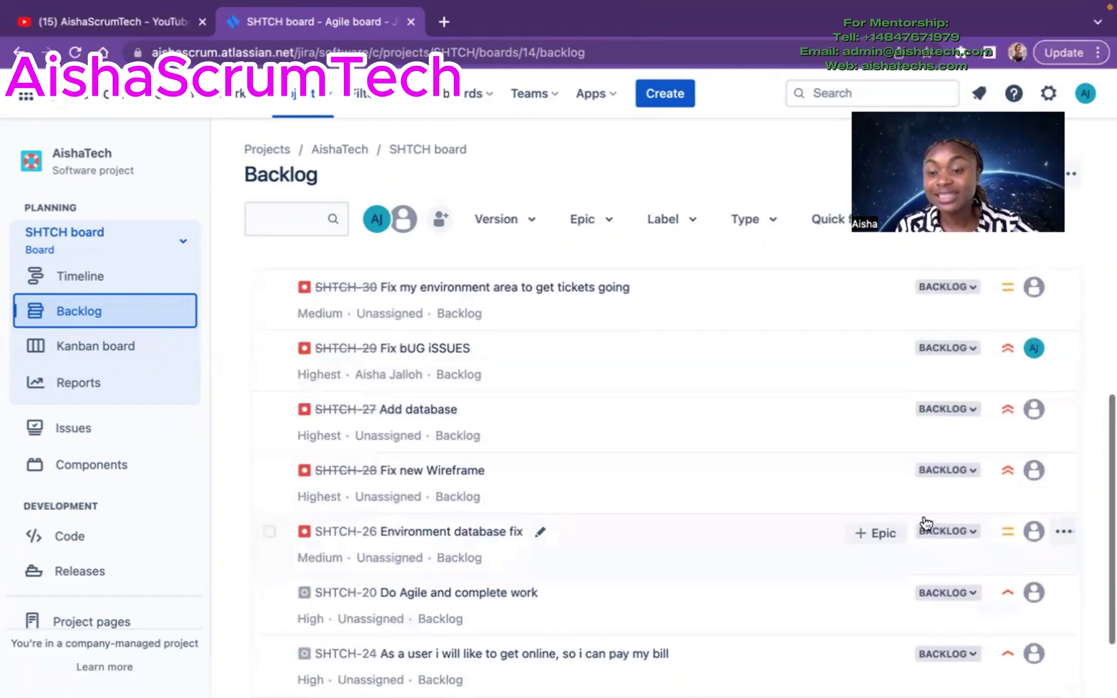
{"action": "scroll", "coordinate": [925, 524], "scroll_direction": "down", "scroll_amount": 2}
{"action": "scroll", "coordinate": [926, 524], "scroll_direction": "up", "scroll_amount": 5}
{"action": "scroll", "coordinate": [926, 523], "scroll_direction": "up", "scroll_amount": 1}
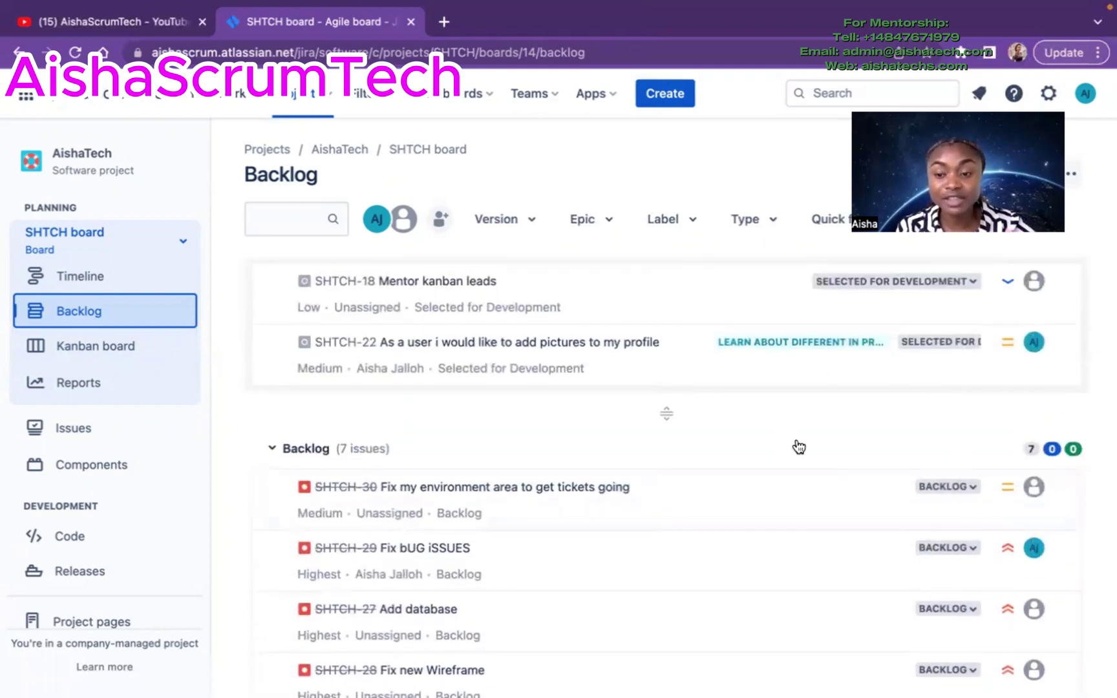
{"action": "scroll", "coordinate": [799, 447], "scroll_direction": "down", "scroll_amount": 5}
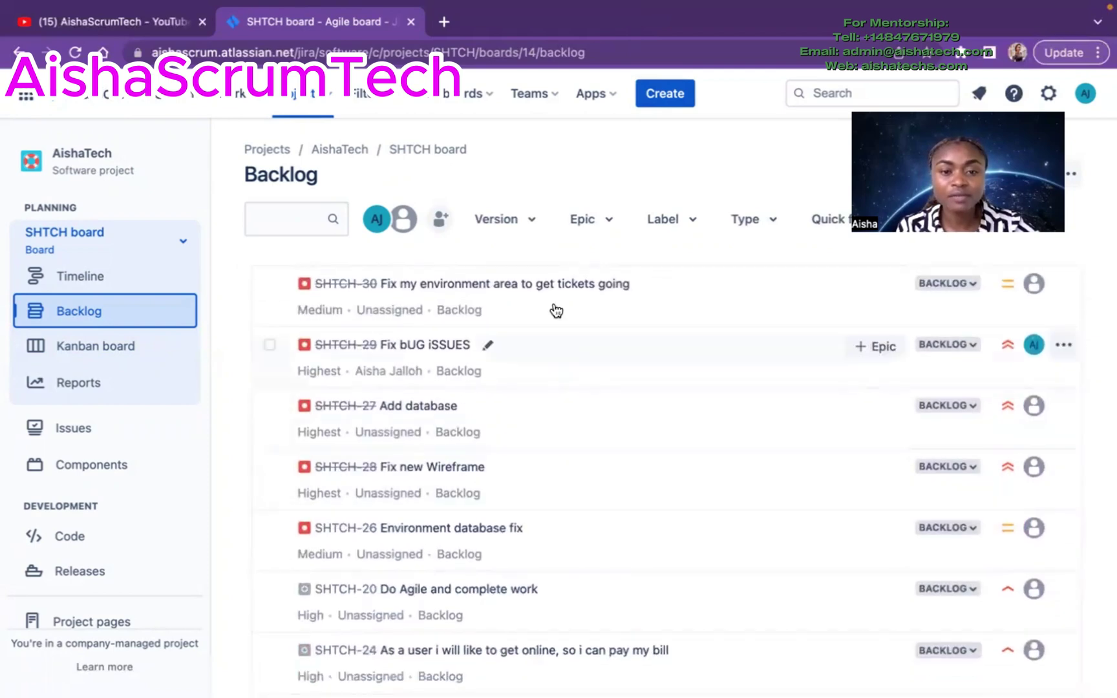
{"action": "scroll", "coordinate": [553, 309], "scroll_direction": "up", "scroll_amount": 3}
{"action": "scroll", "coordinate": [543, 568], "scroll_direction": "down", "scroll_amount": 2}
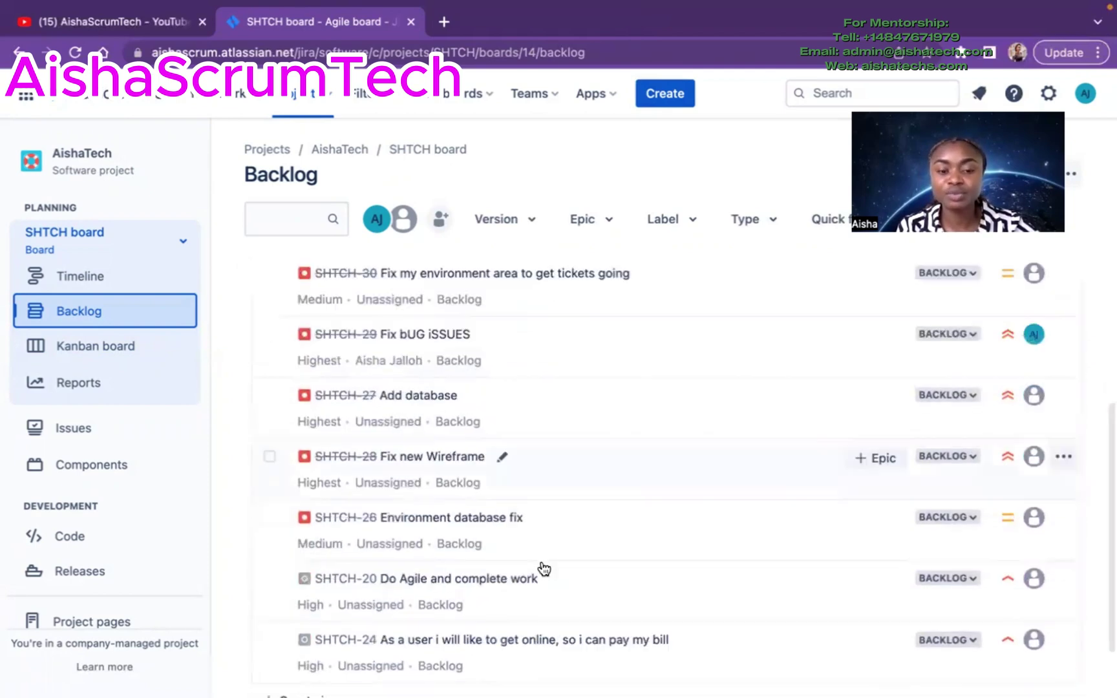
{"action": "scroll", "coordinate": [544, 568], "scroll_direction": "up", "scroll_amount": 5}
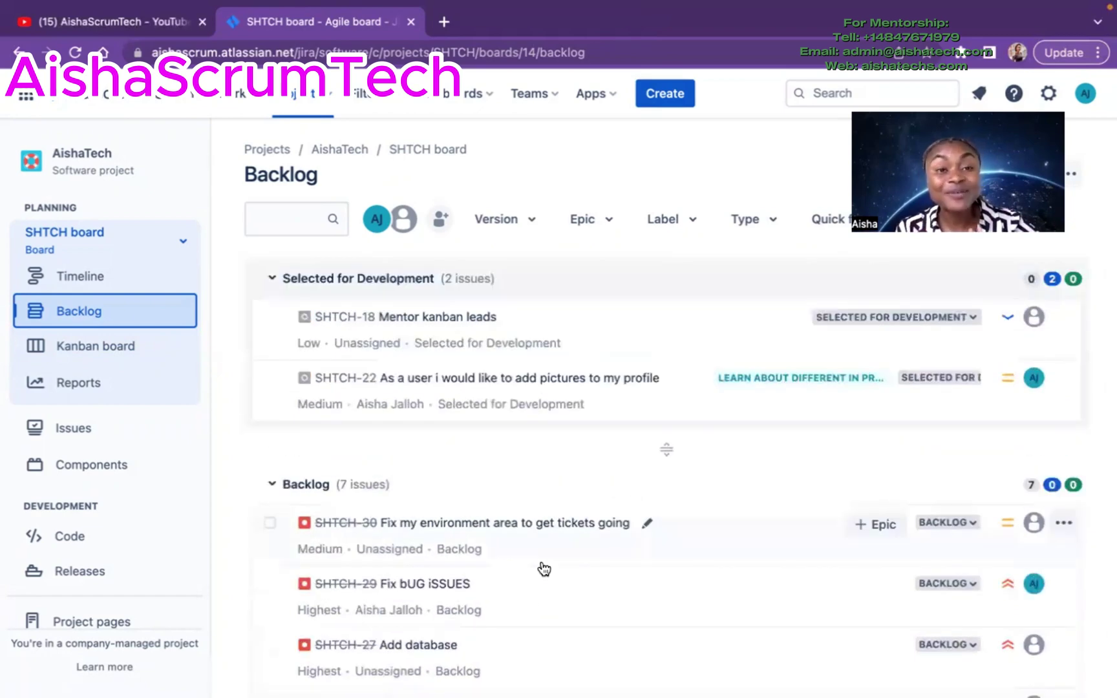